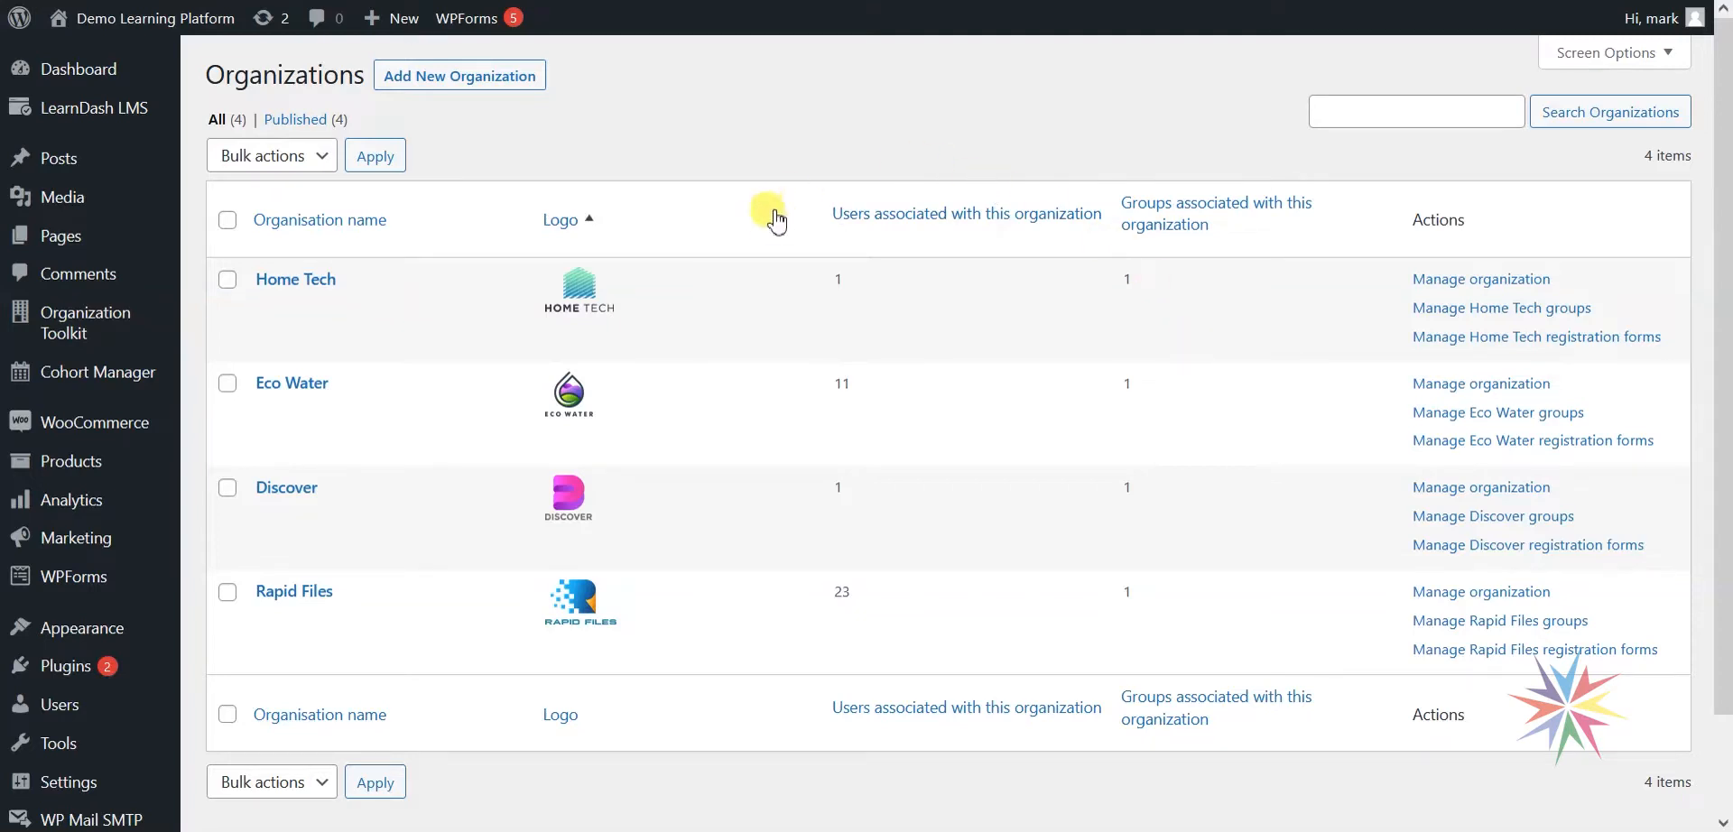
Open the Import Users page of the Organization Toolkit
mouse_move(397, 18)
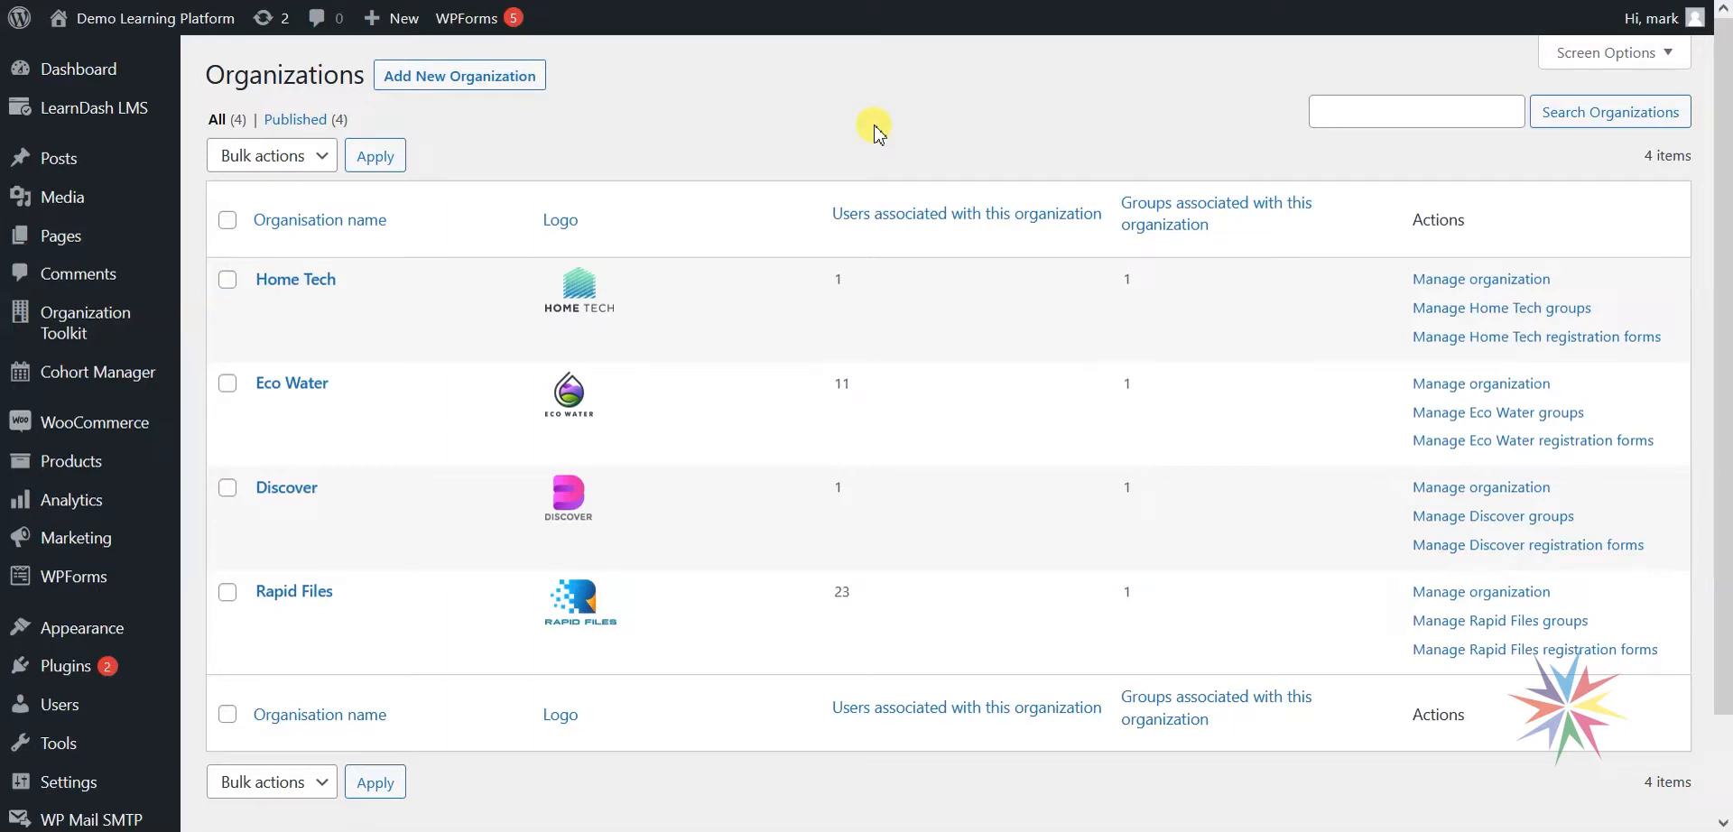
mouse_move(503, 282)
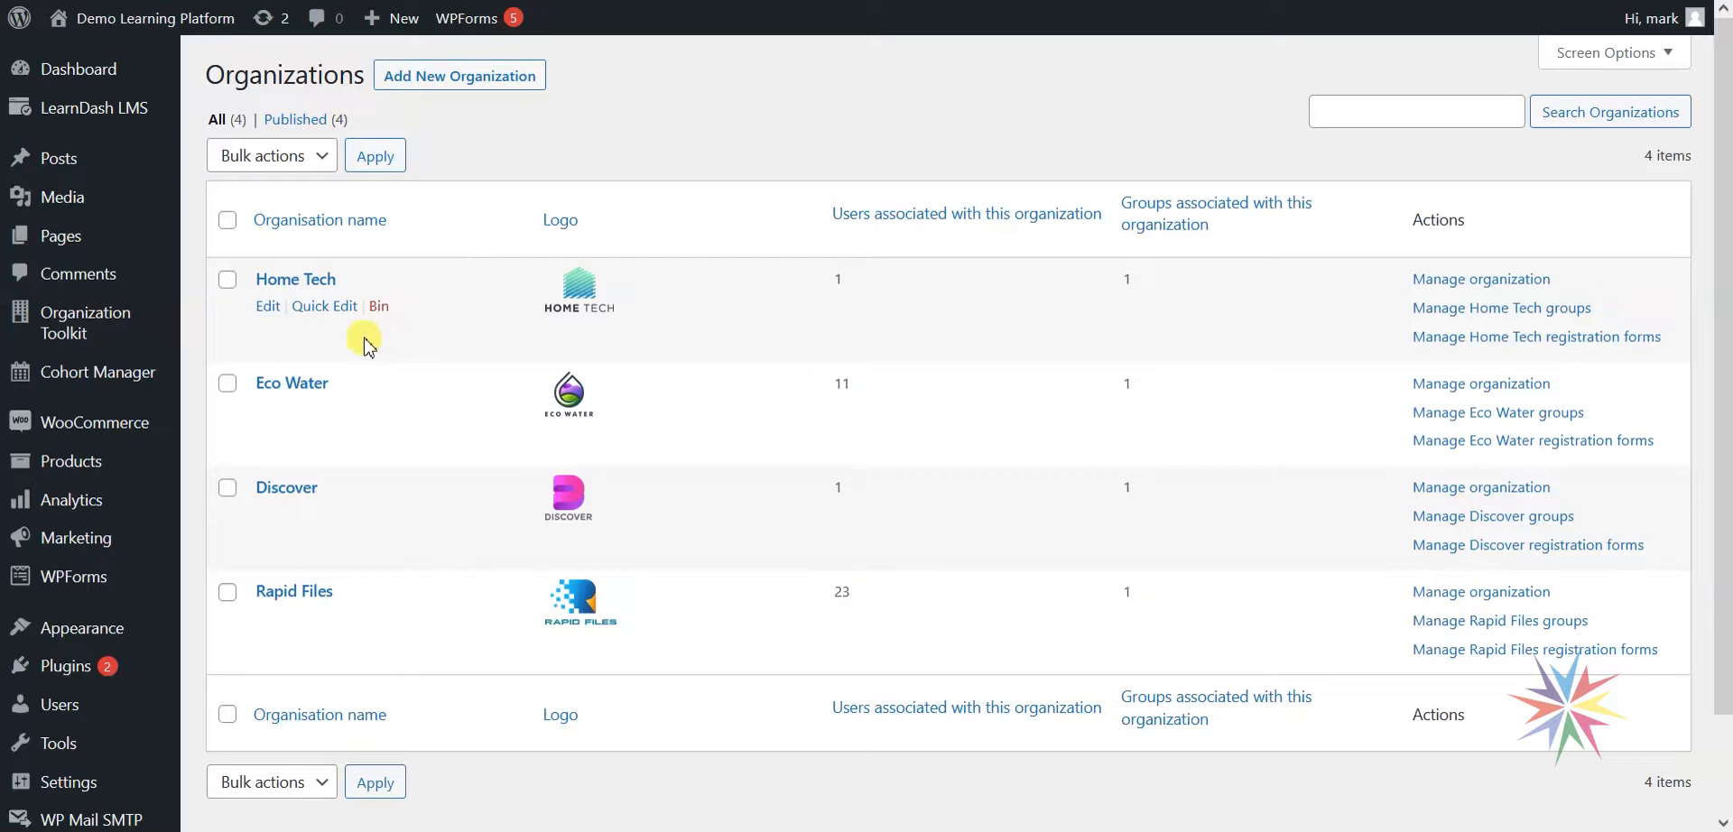
mouse_move(88, 311)
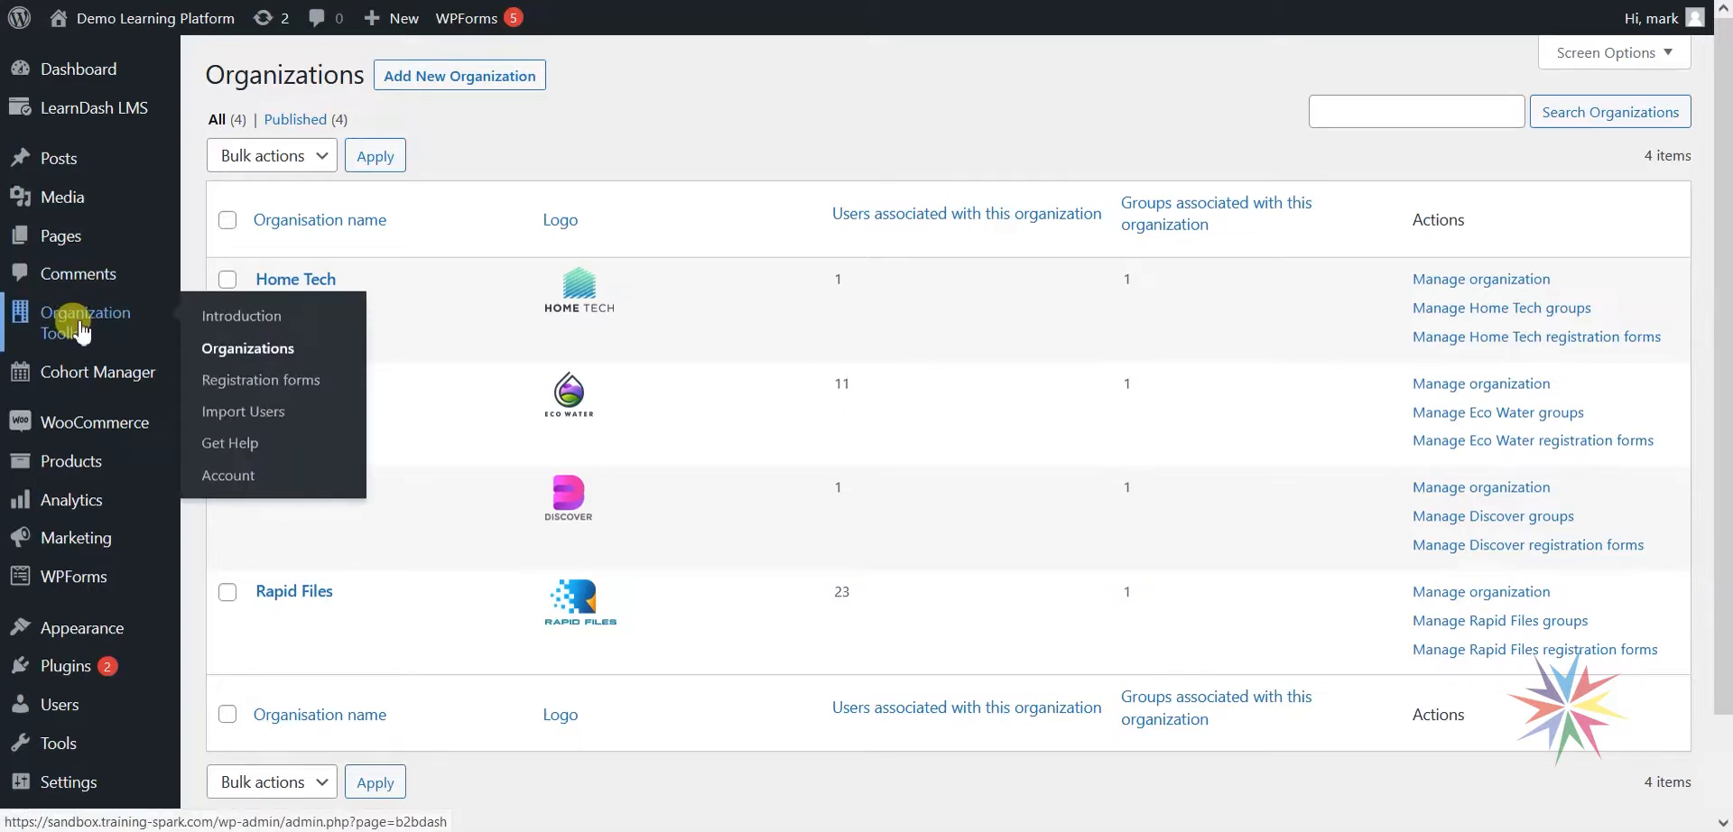
click(235, 417)
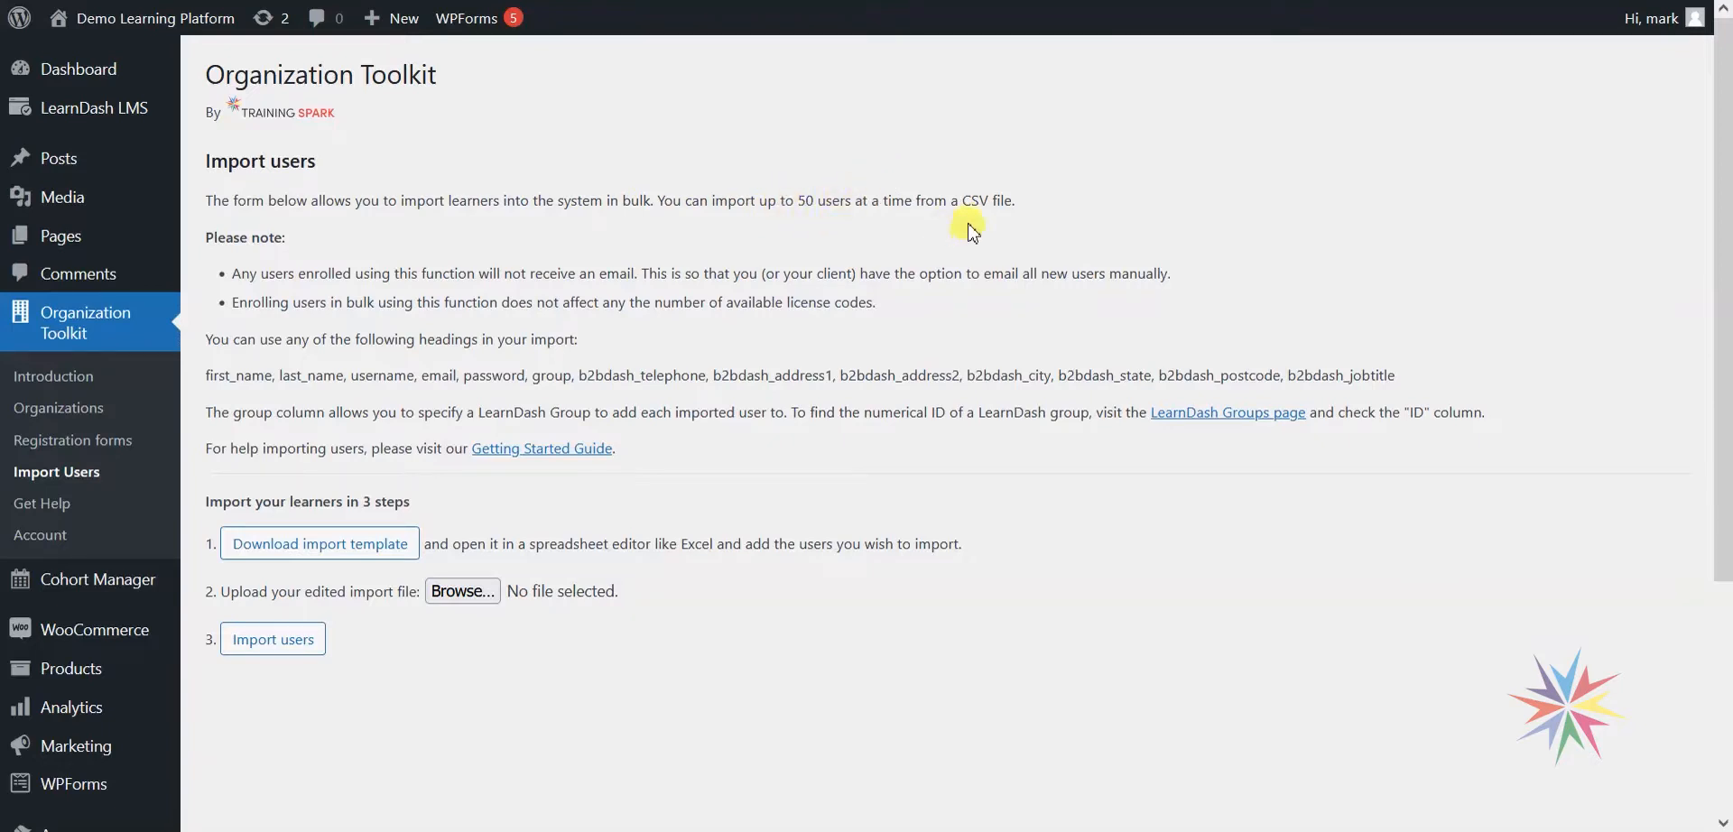
drag(950, 203, 1020, 208)
click(1021, 210)
click(975, 232)
Download the user import template and open it in OpenOffice Calc as comma-separated Unicode (UTF-8) text
click(321, 544)
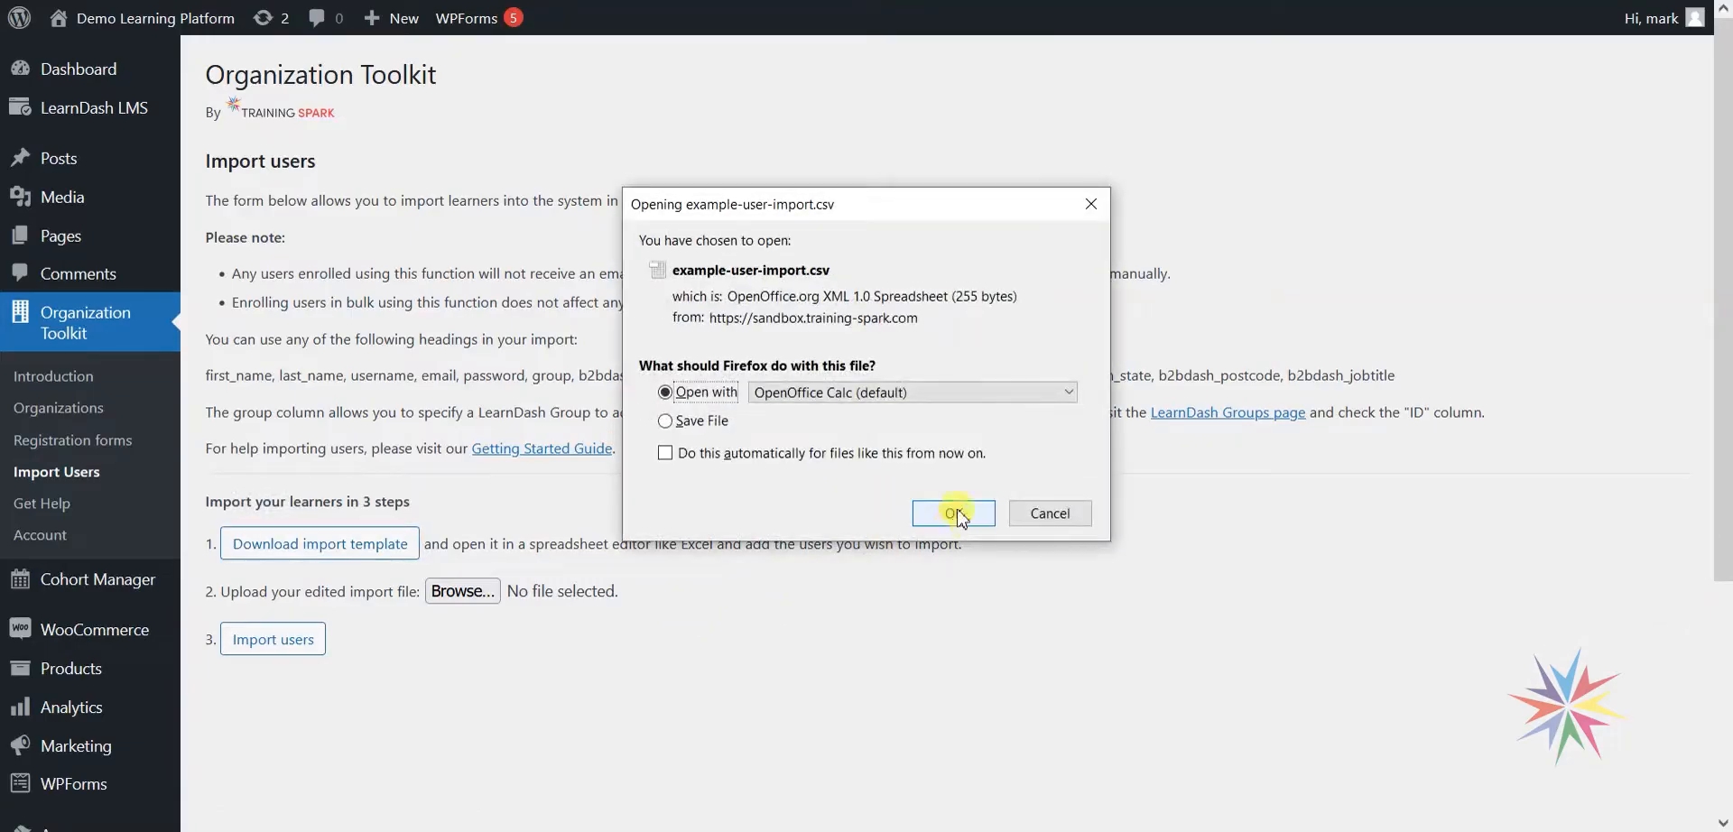
click(953, 512)
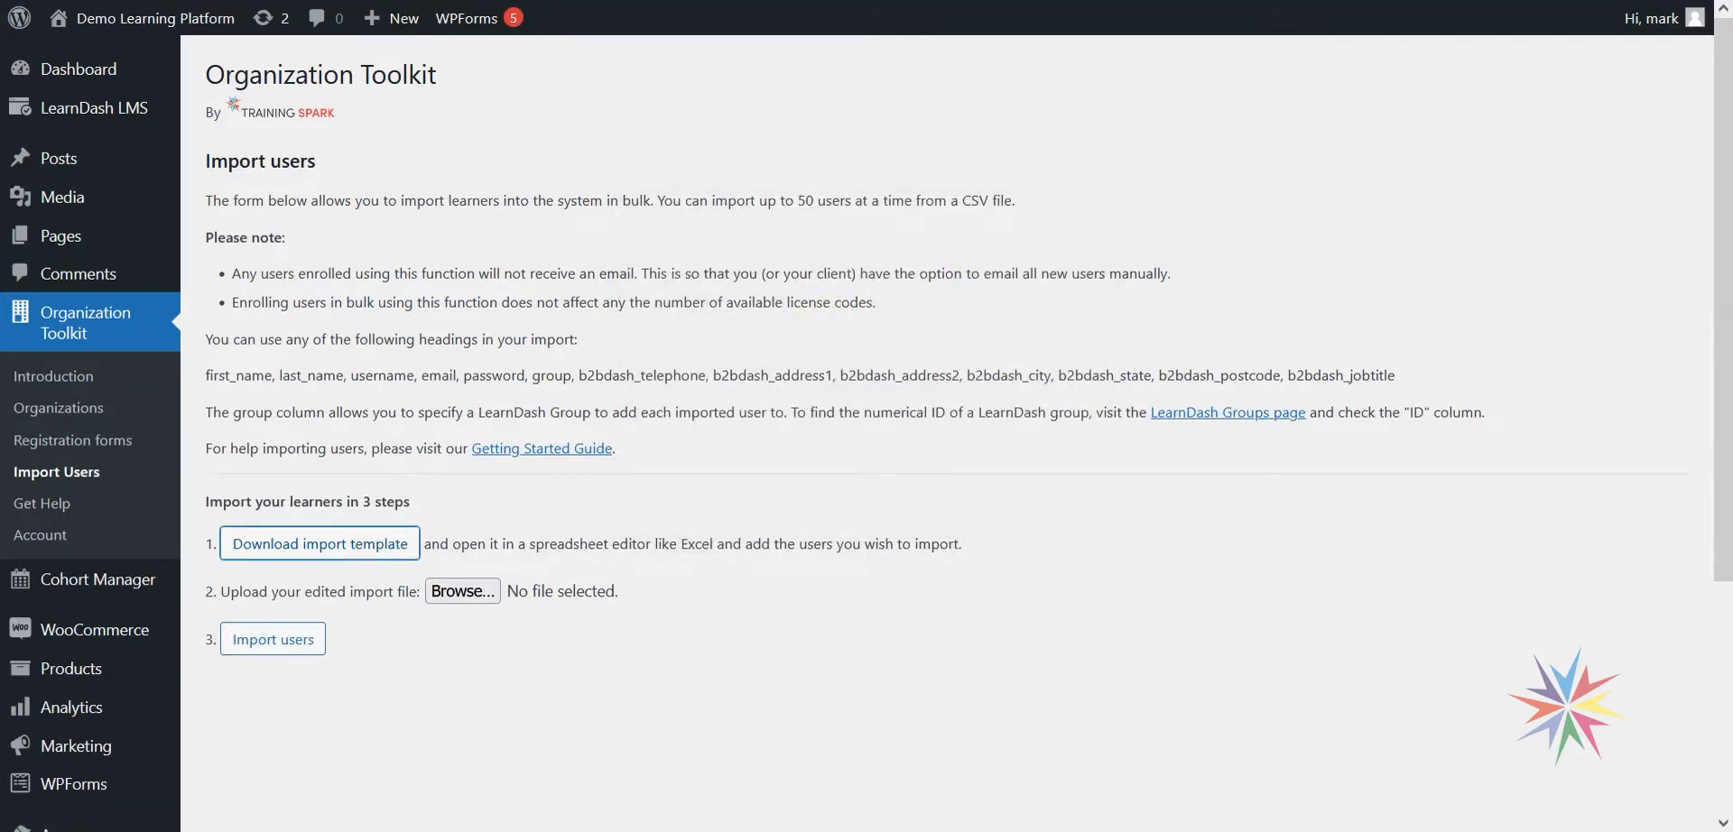
click(1460, 79)
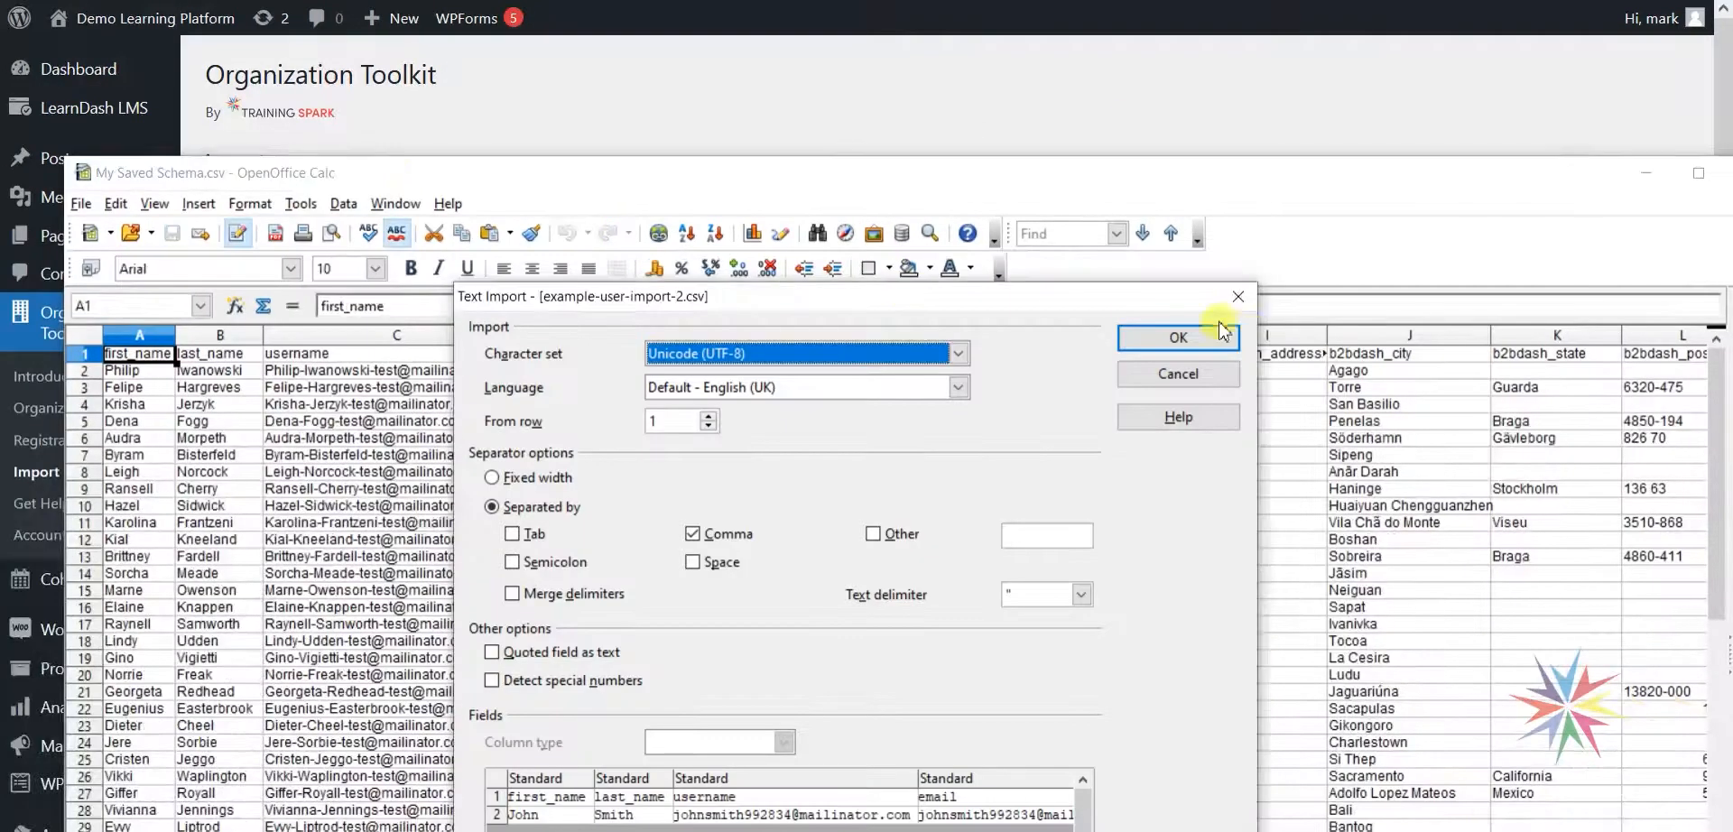
click(1175, 336)
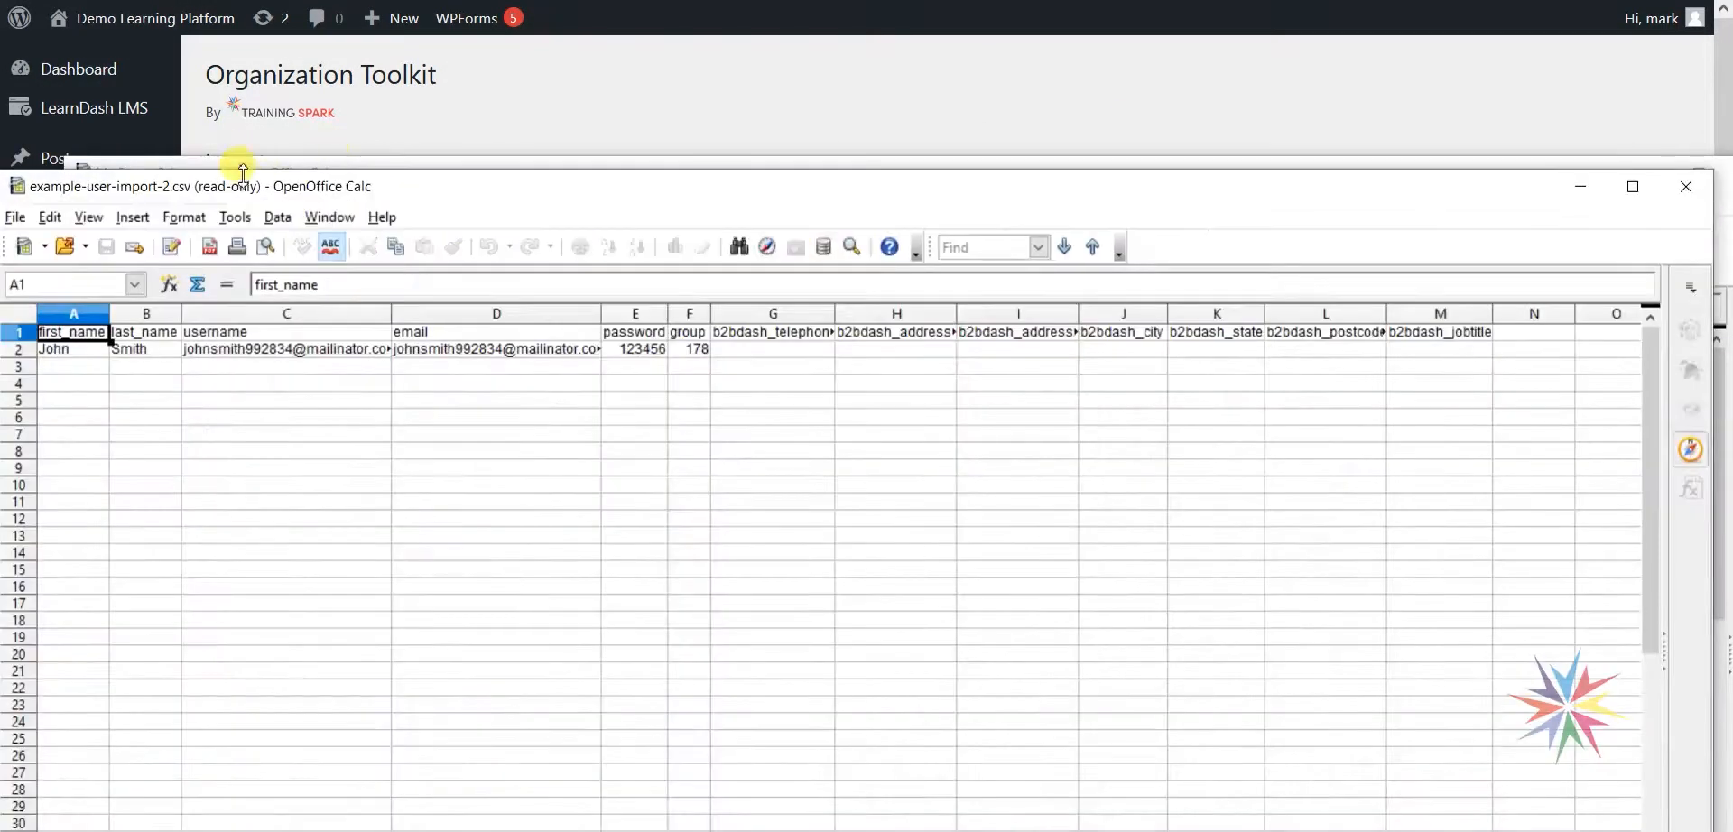
drag(243, 172, 338, 47)
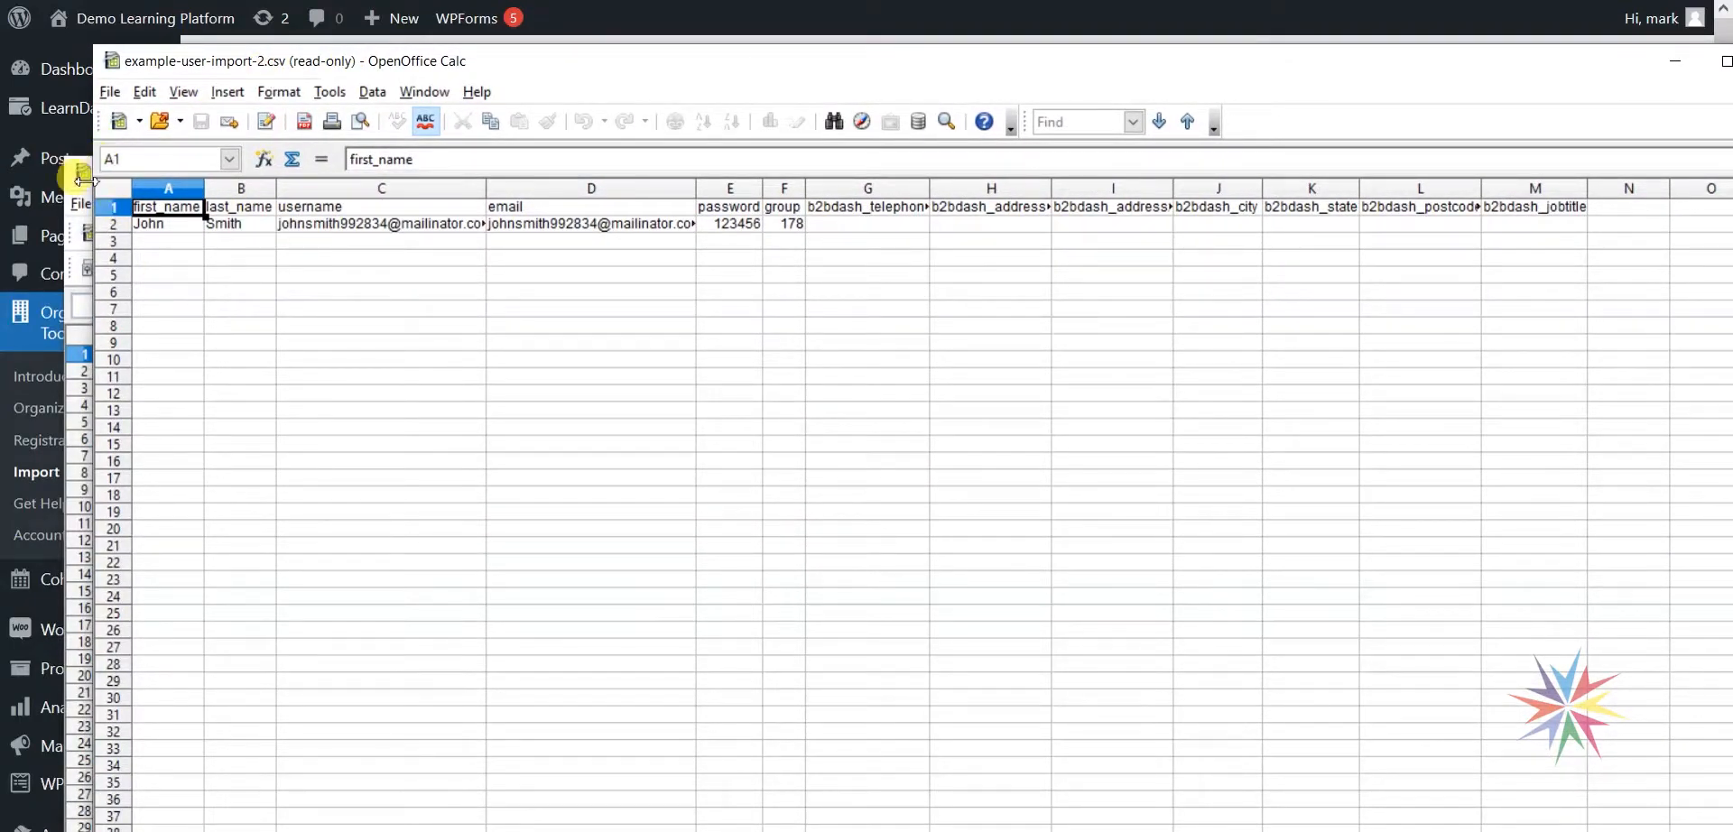
drag(242, 60, 229, 34)
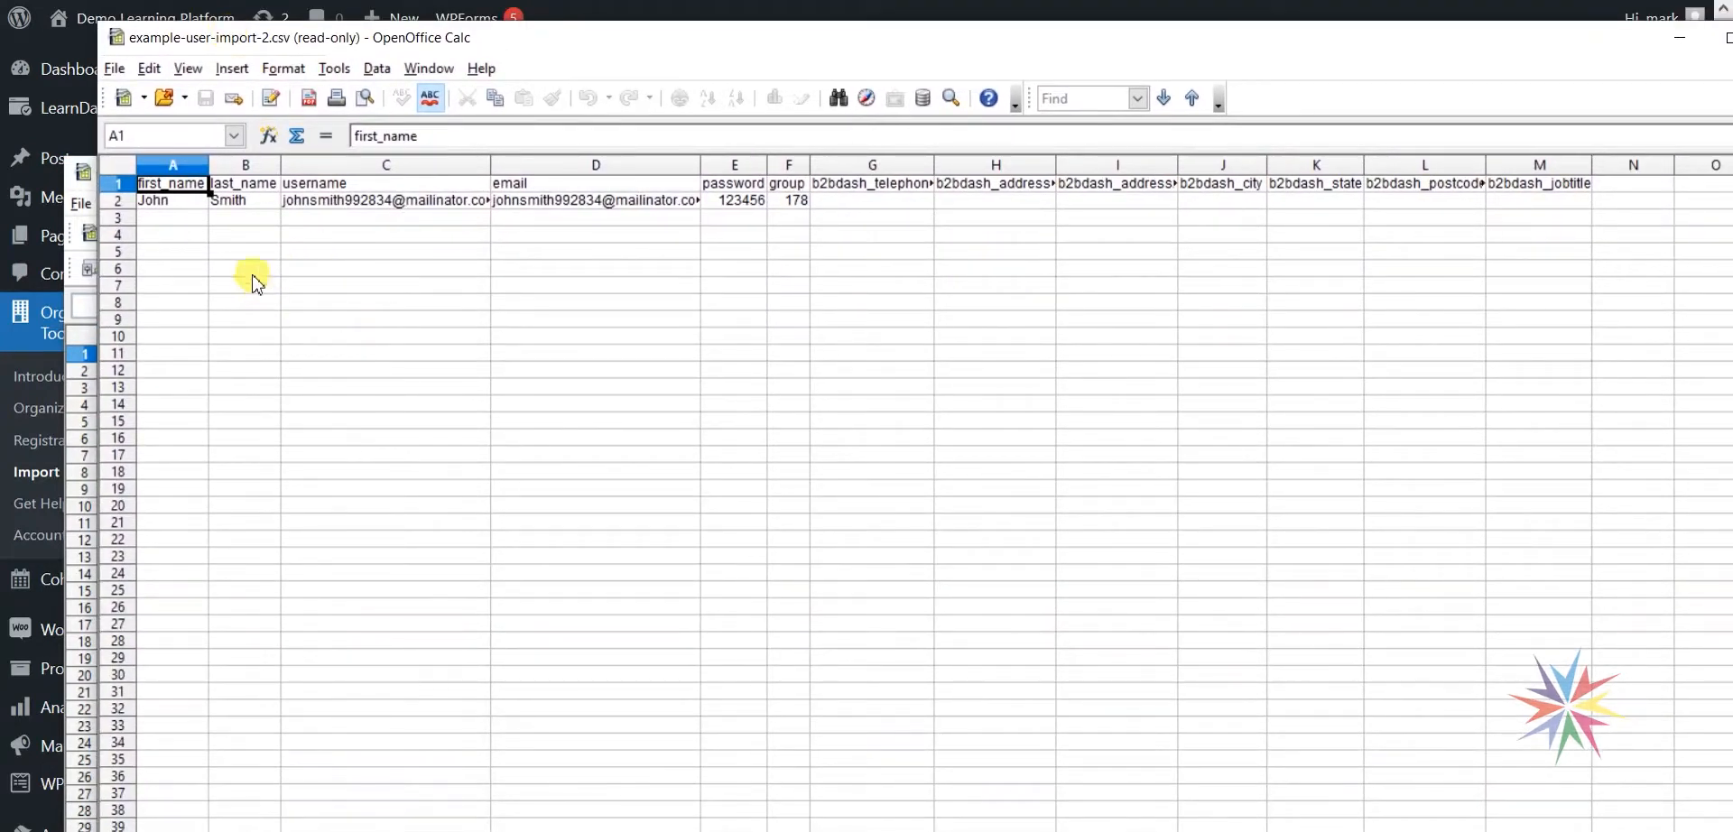
Examine the template's column headings, from first_name through username, email, password and group to the b2bdash fields
click(233, 183)
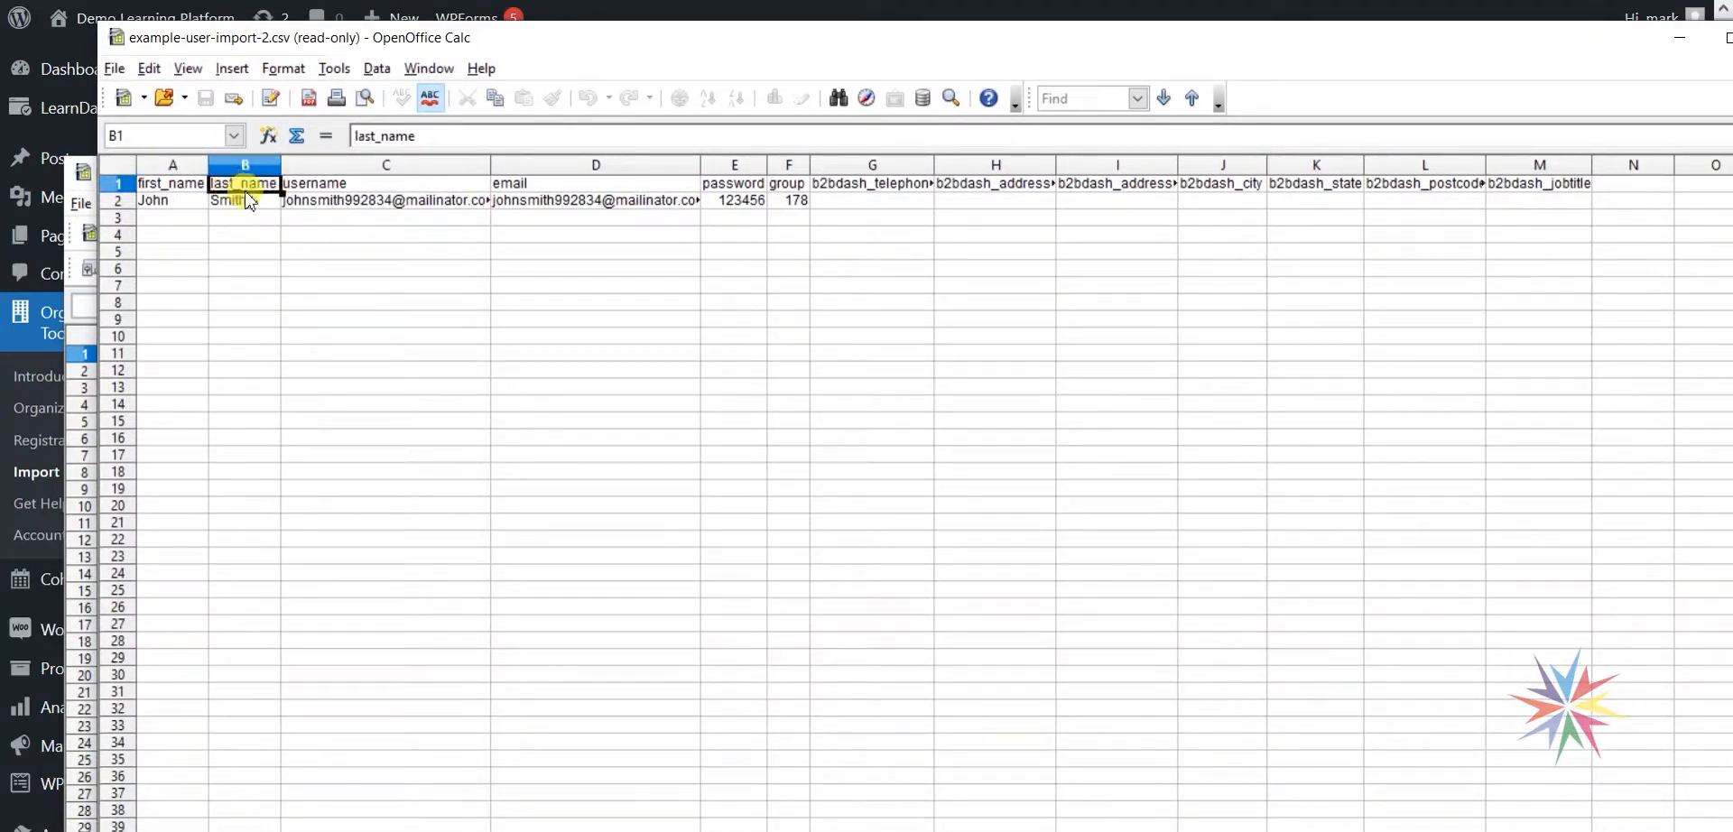
click(160, 188)
click(468, 287)
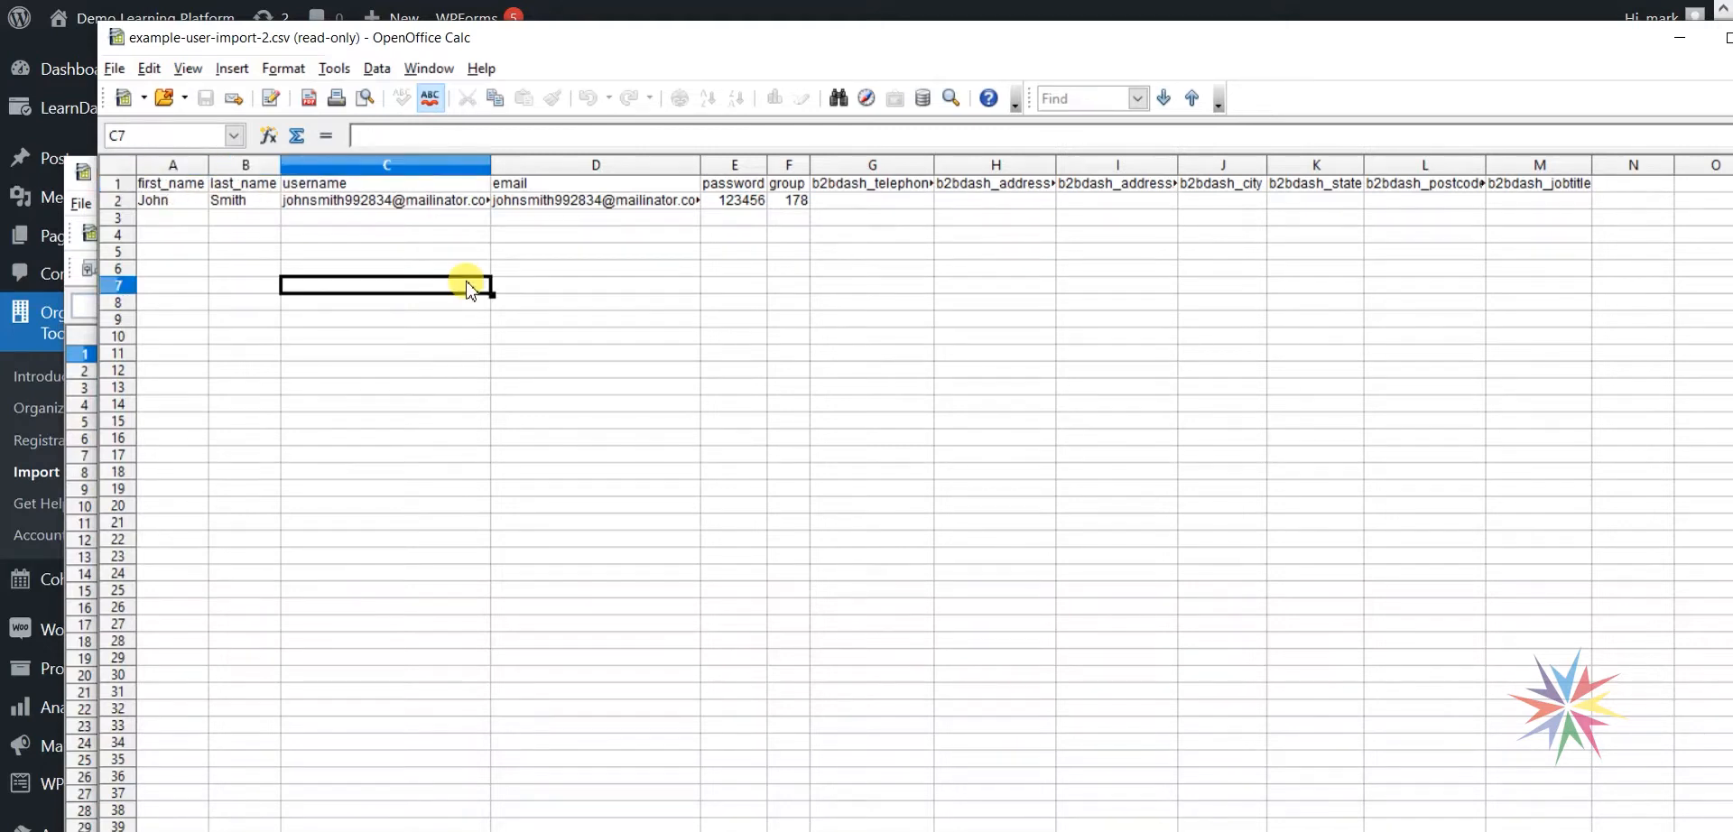
click(159, 186)
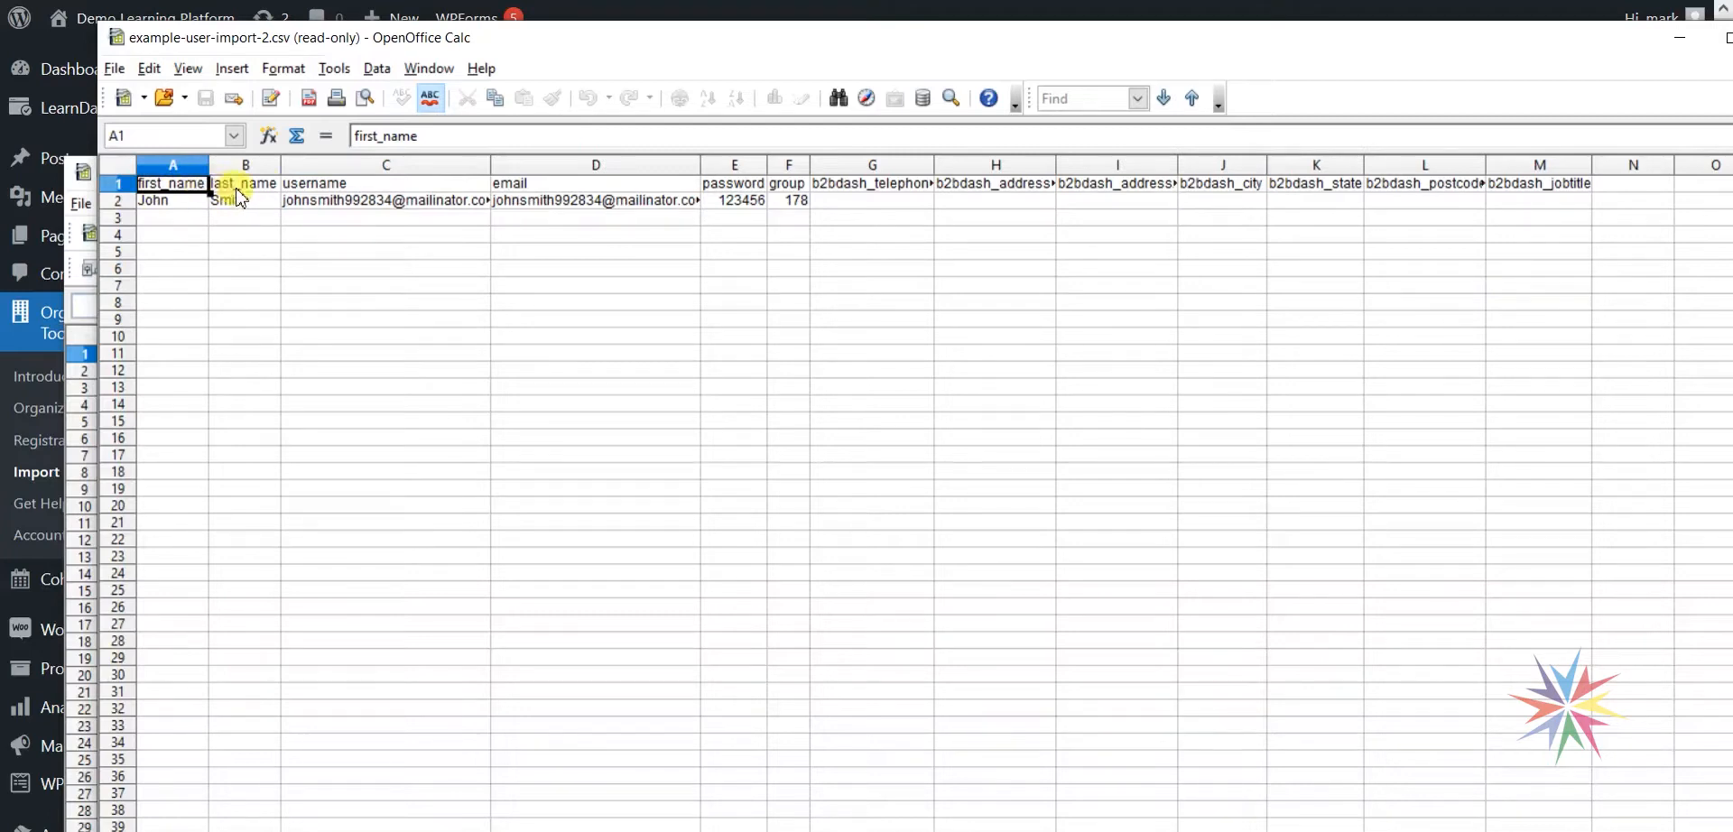
click(242, 185)
click(397, 185)
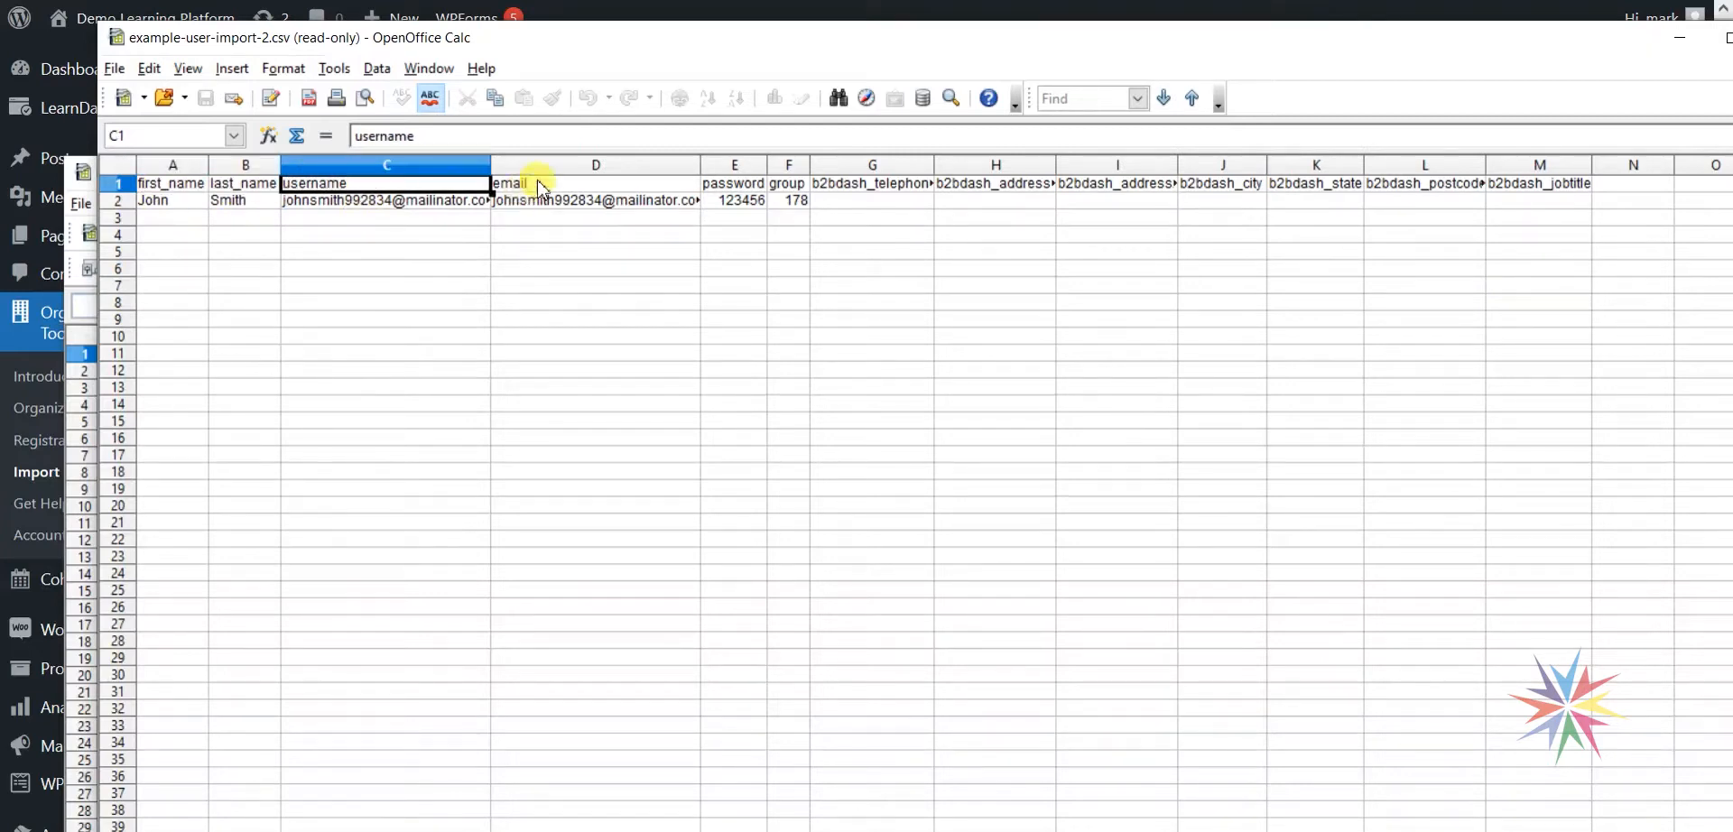
click(647, 185)
click(752, 187)
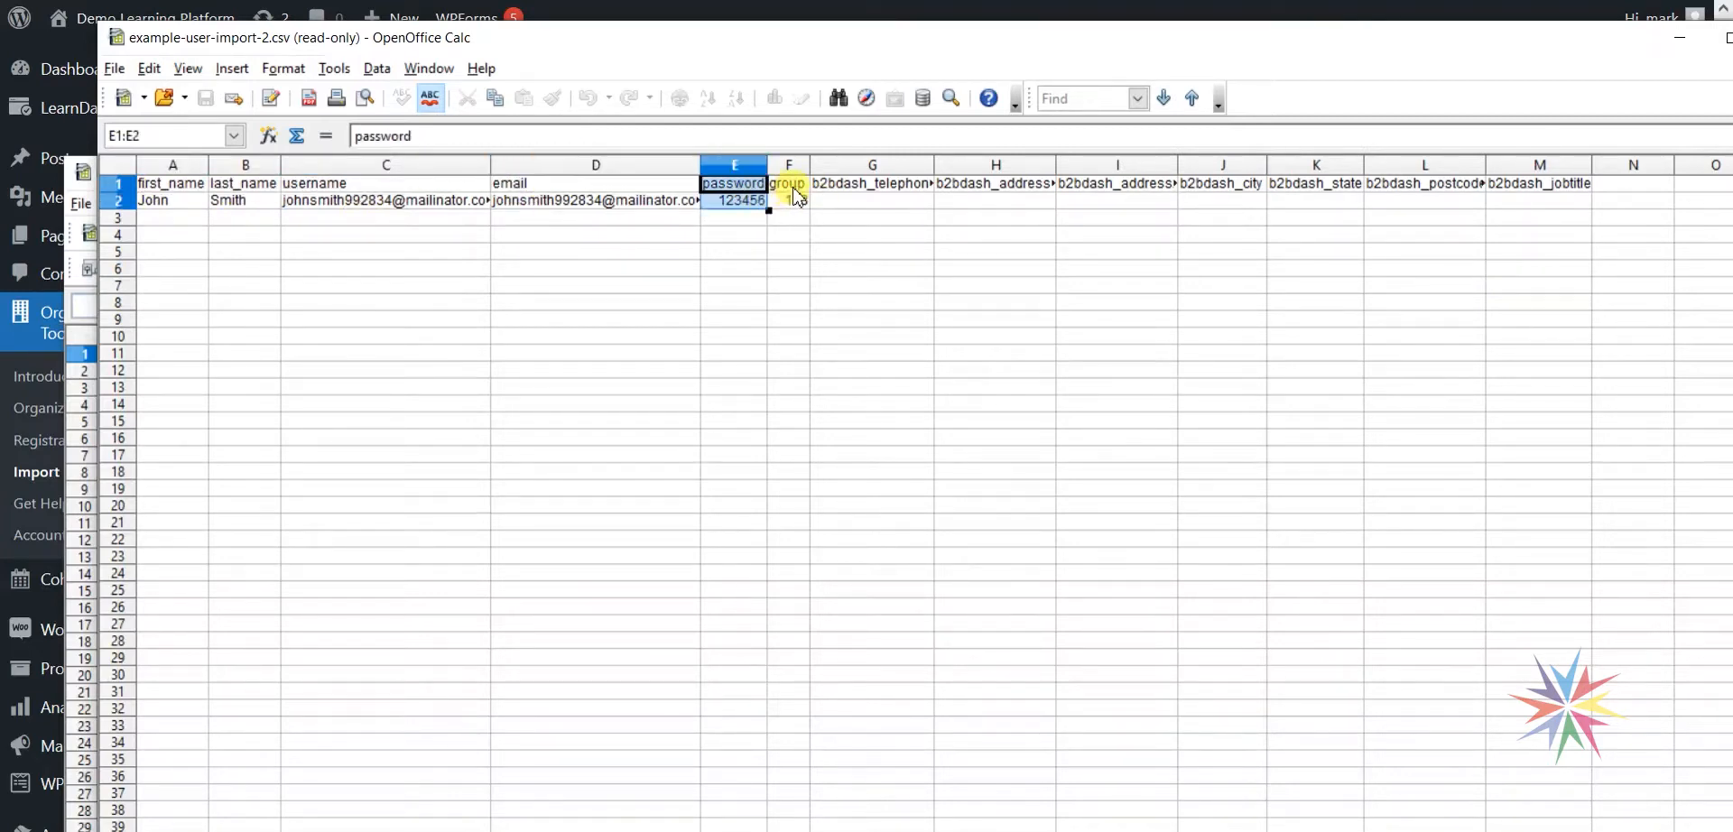
click(788, 185)
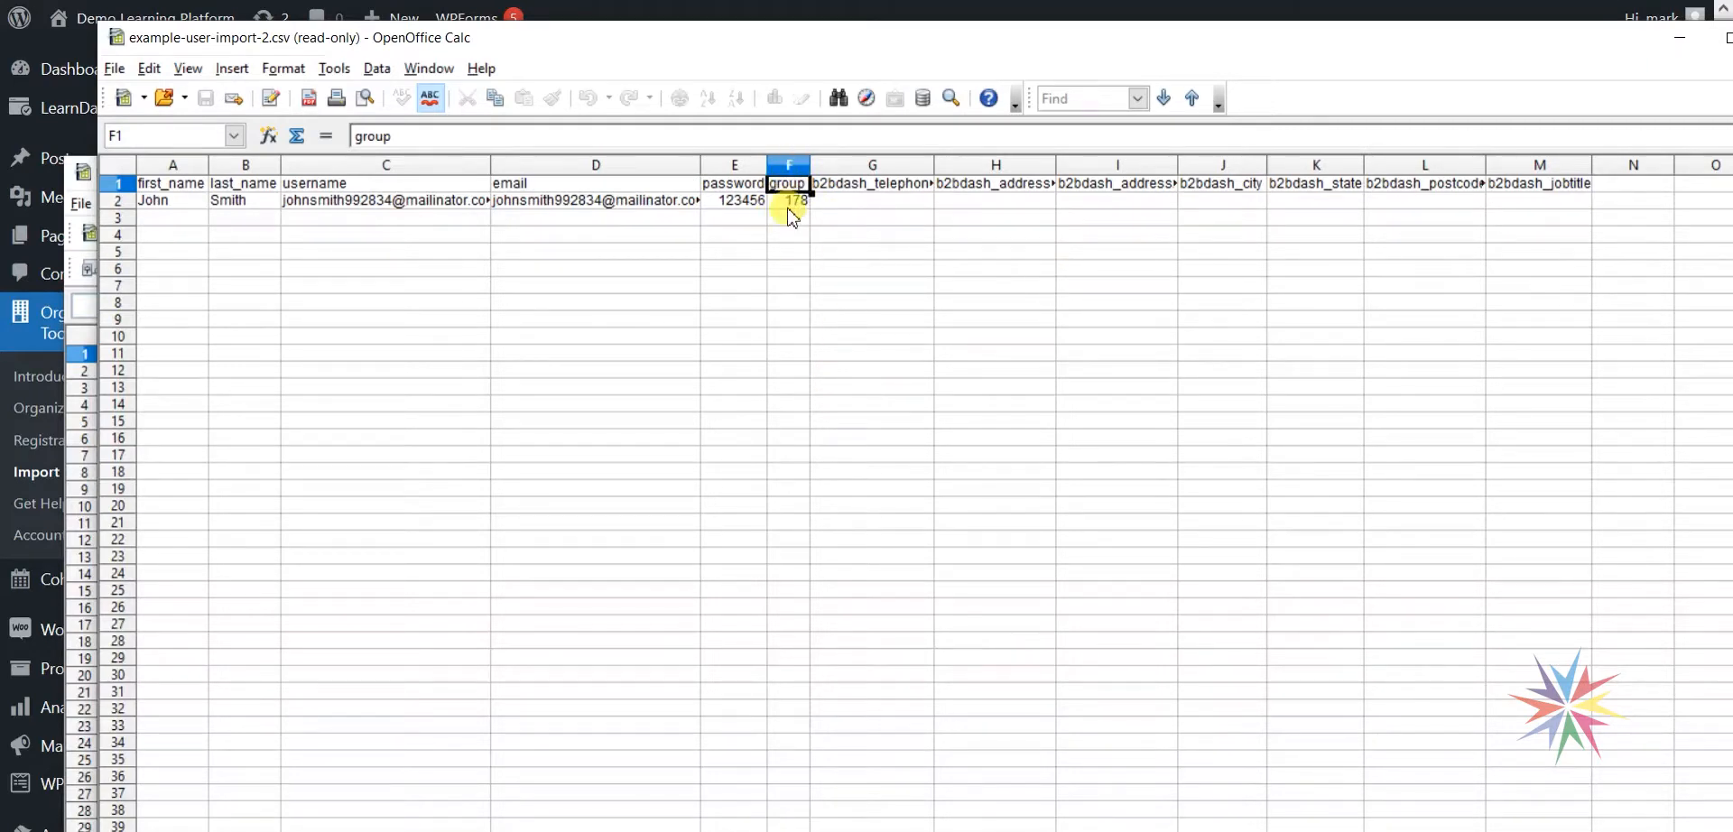
key(Down)
key(Down)
key(Down)
key(Down)
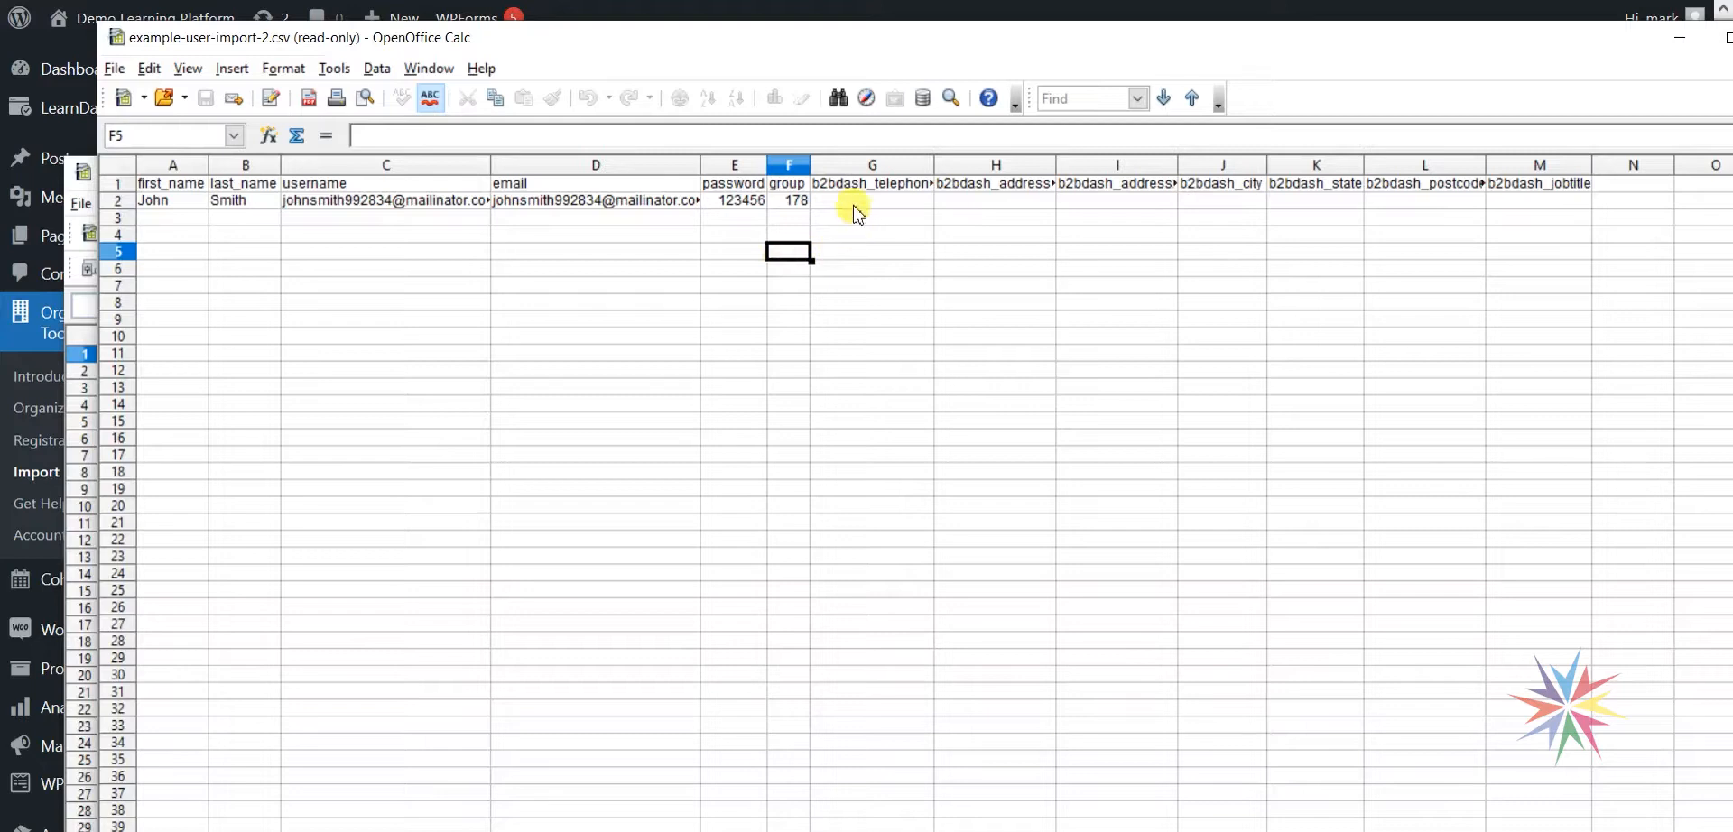
click(918, 186)
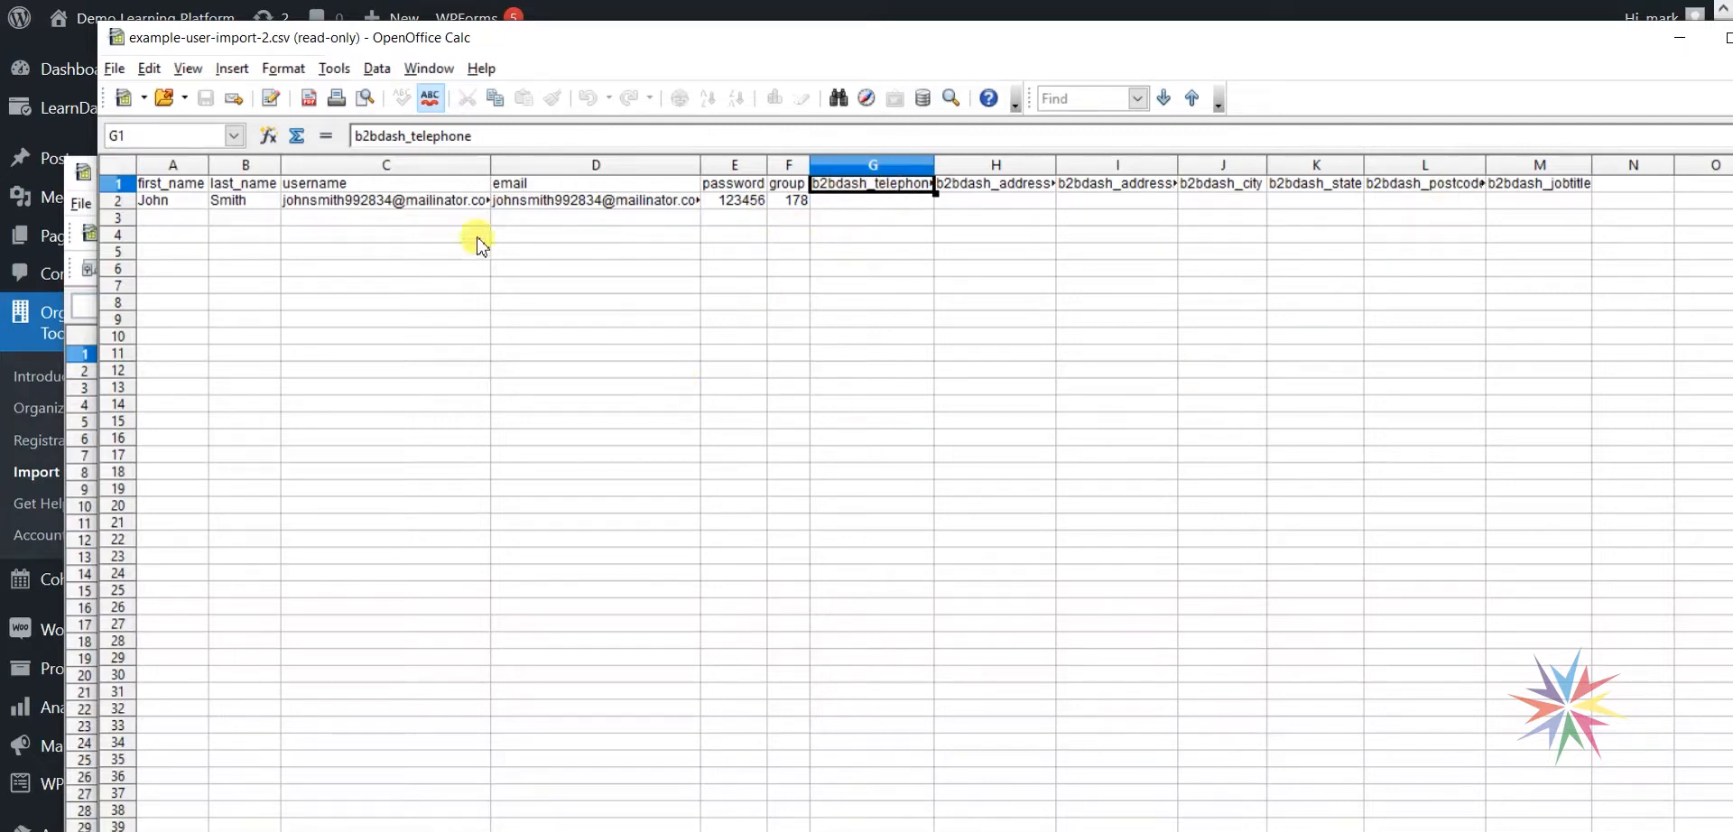
Examine how the template's sample row fills in the name, username, email, password and group columns
click(168, 201)
click(174, 217)
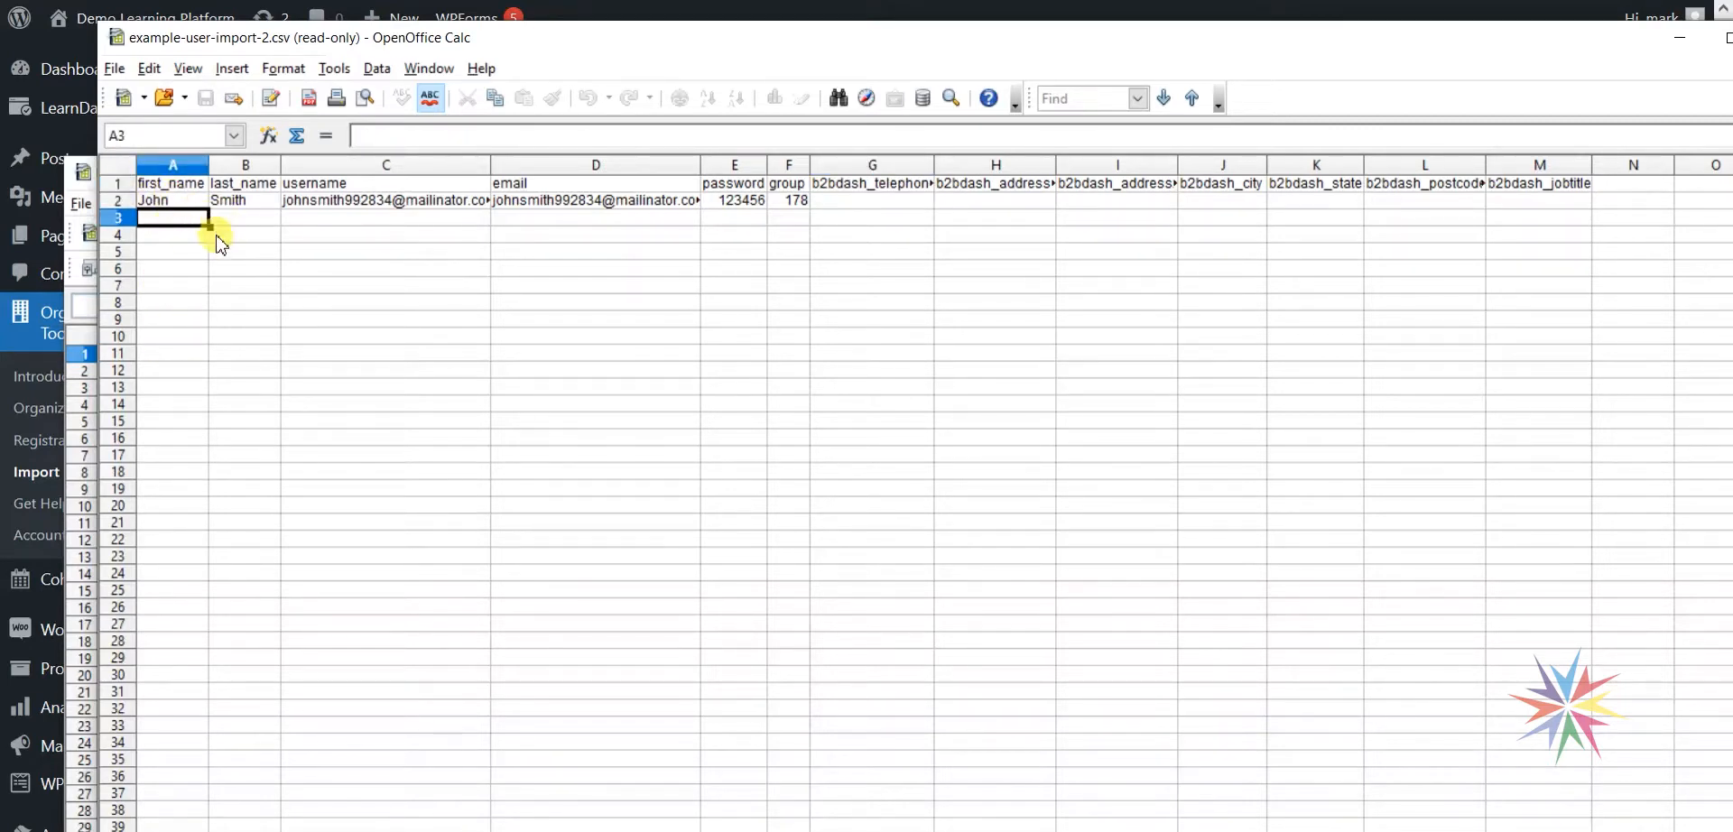
click(403, 233)
click(555, 218)
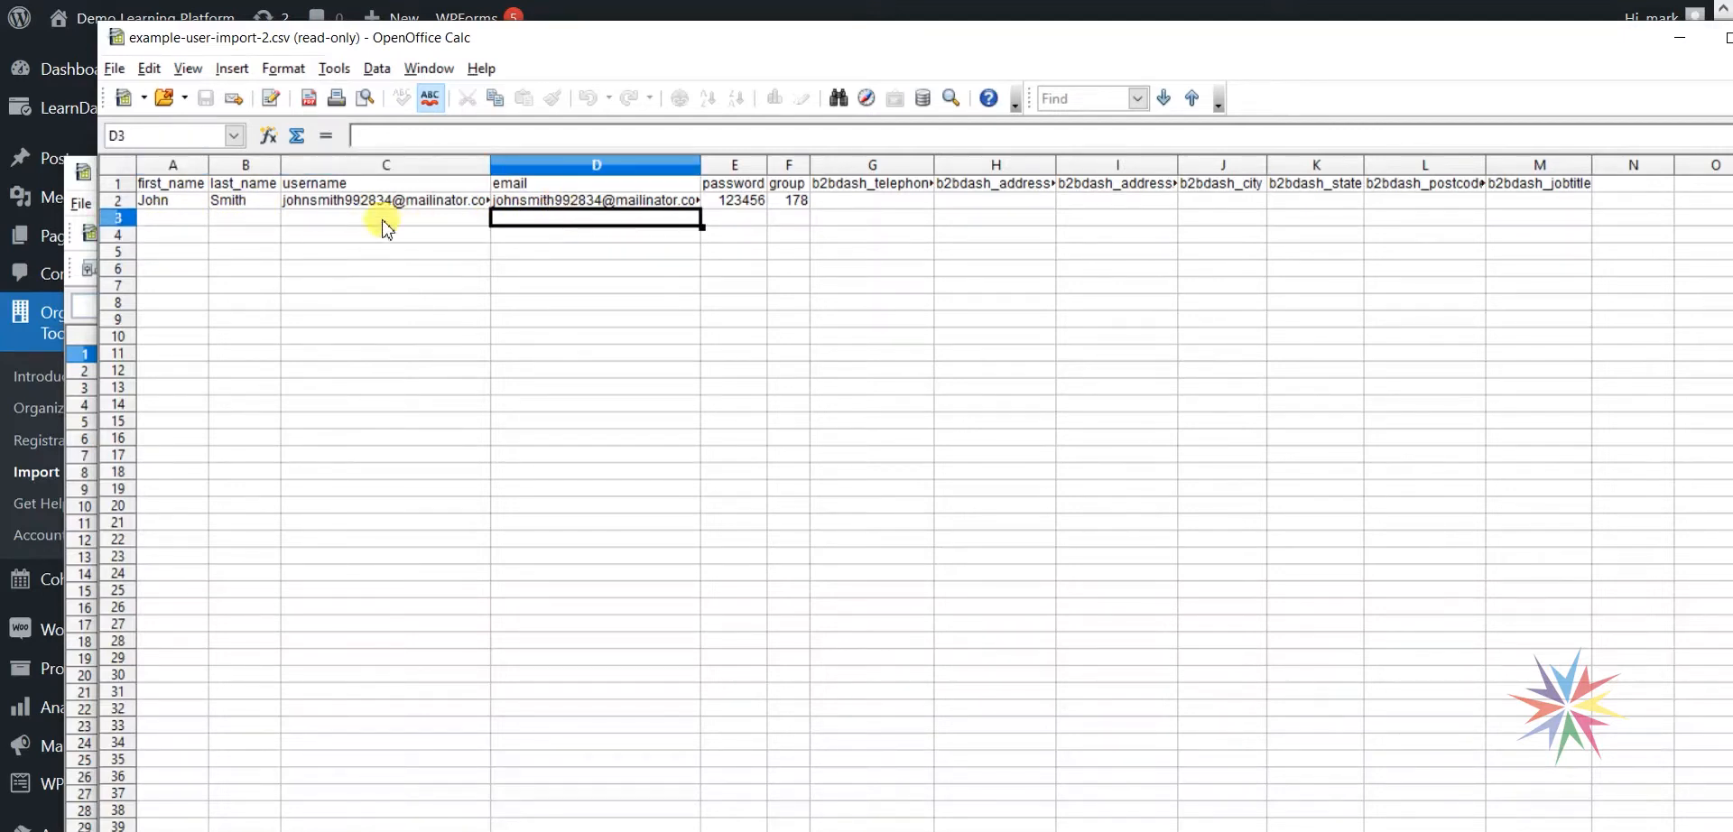
click(421, 218)
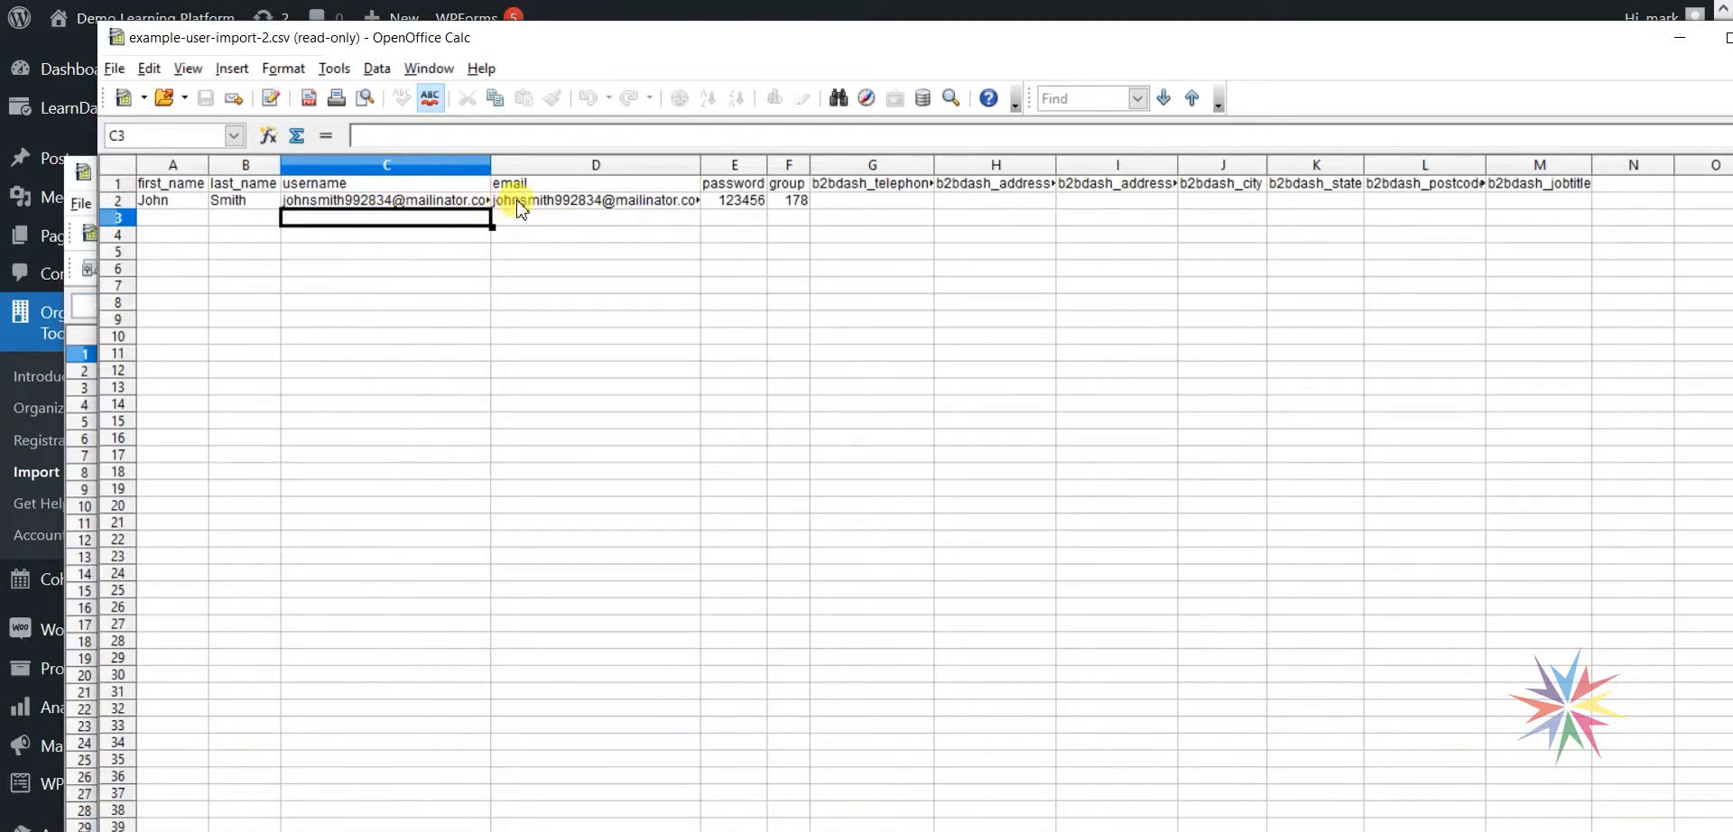
click(570, 220)
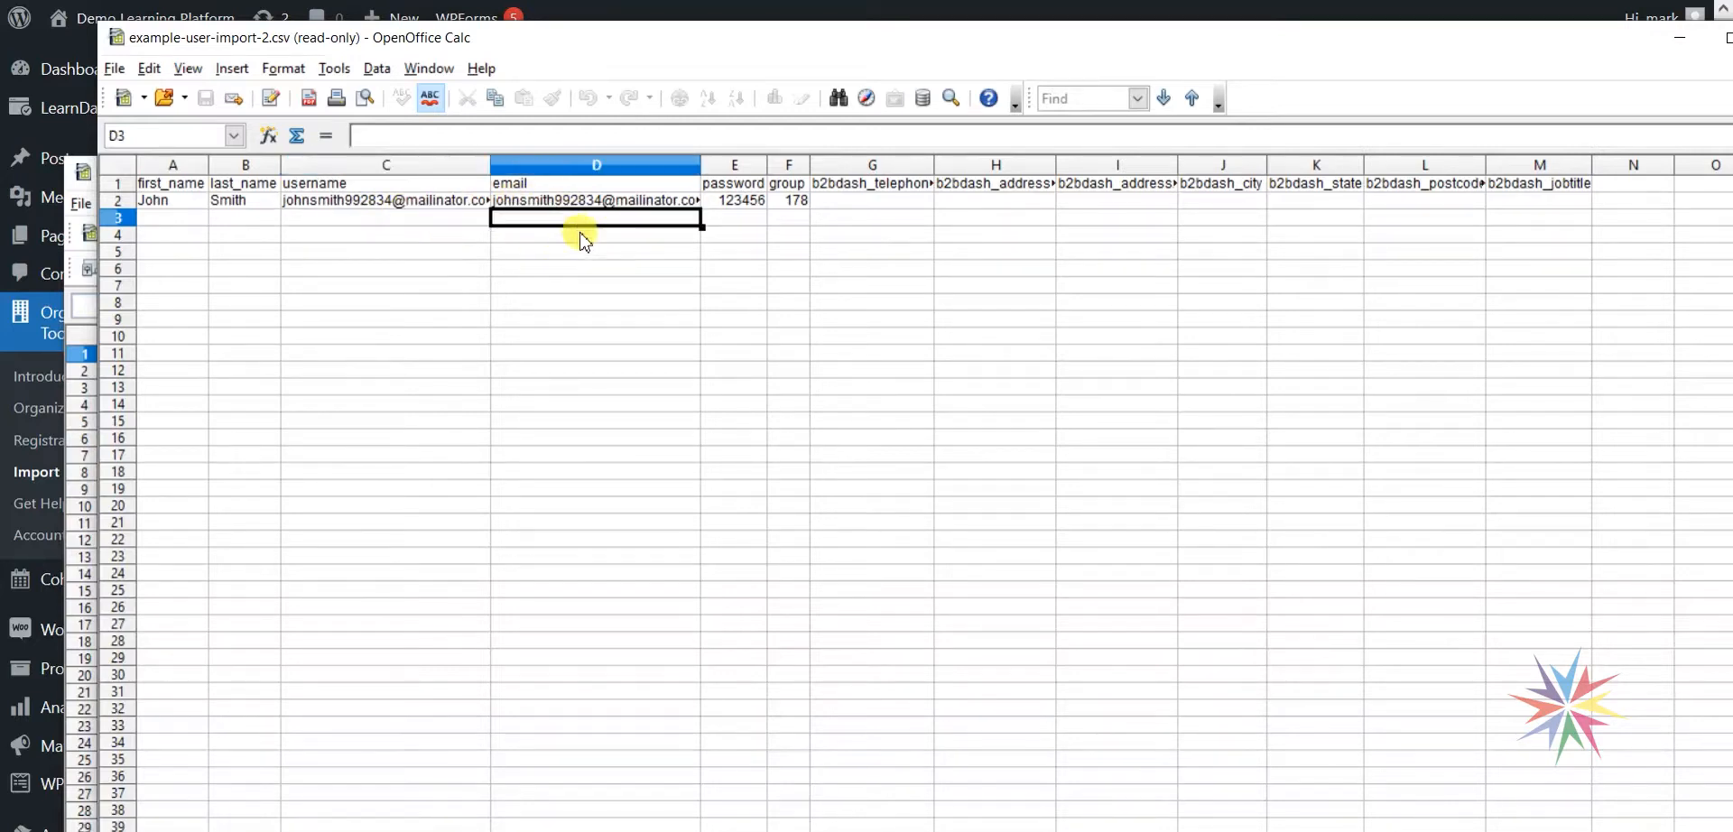
click(735, 224)
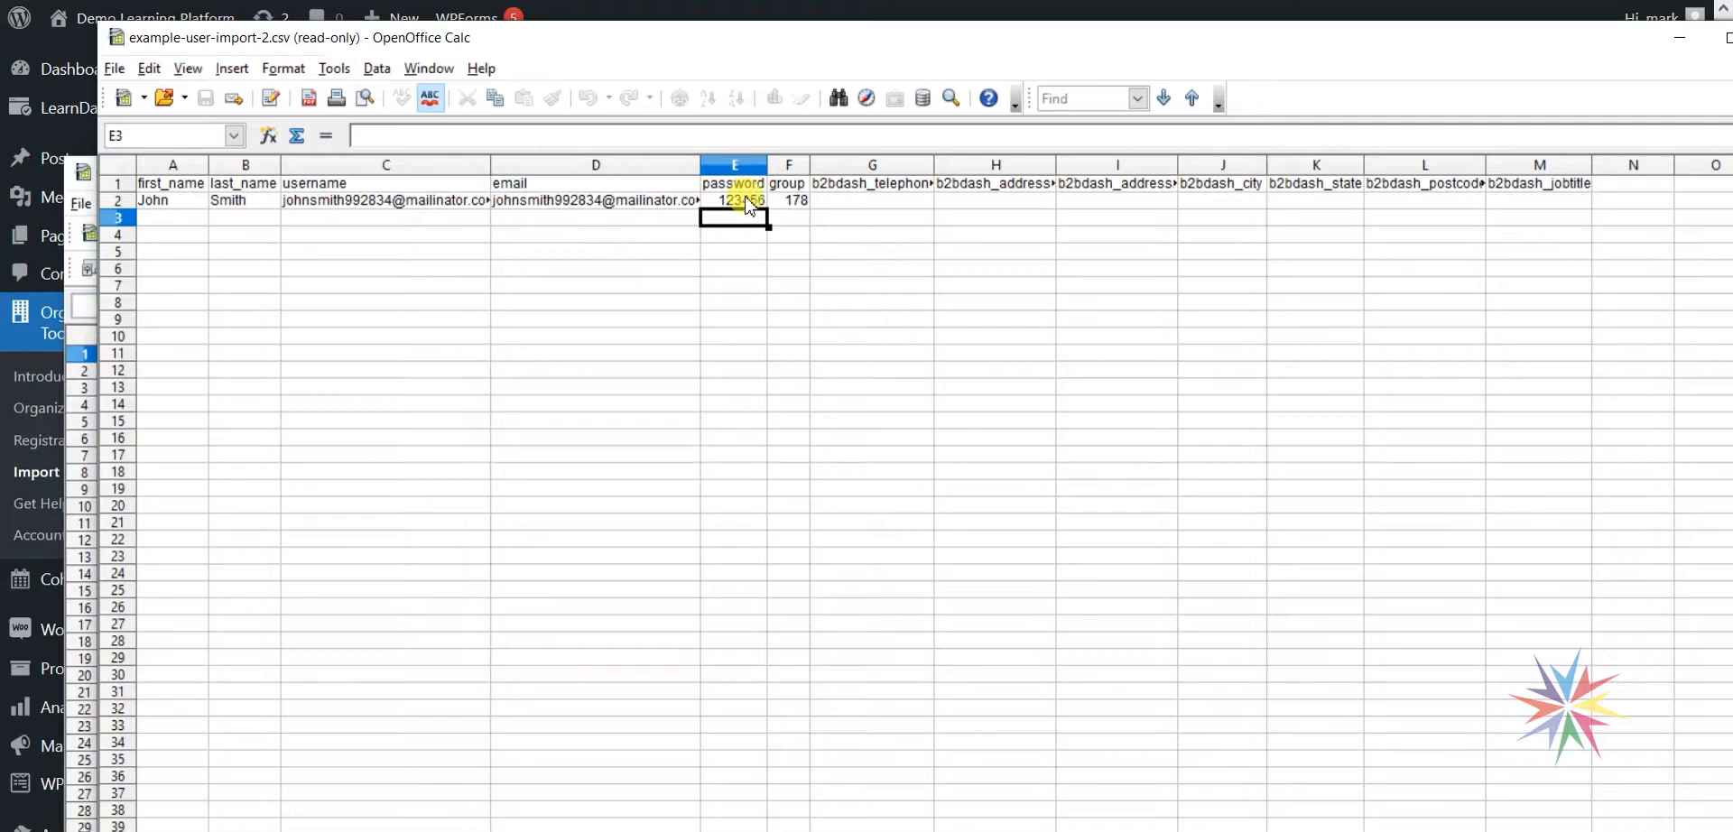
click(794, 204)
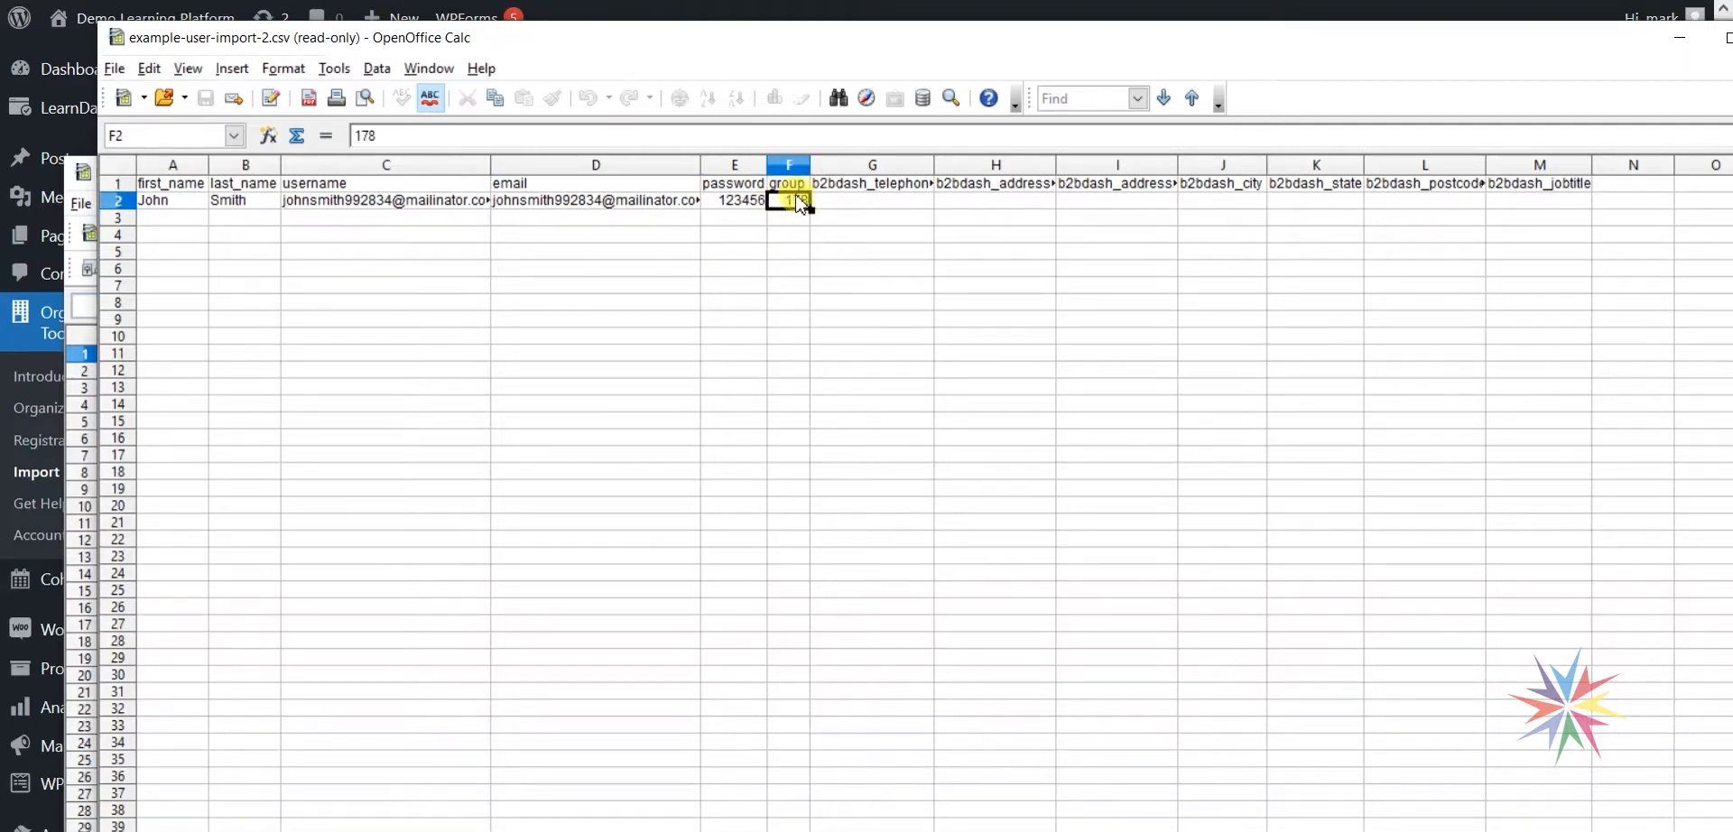
click(821, 249)
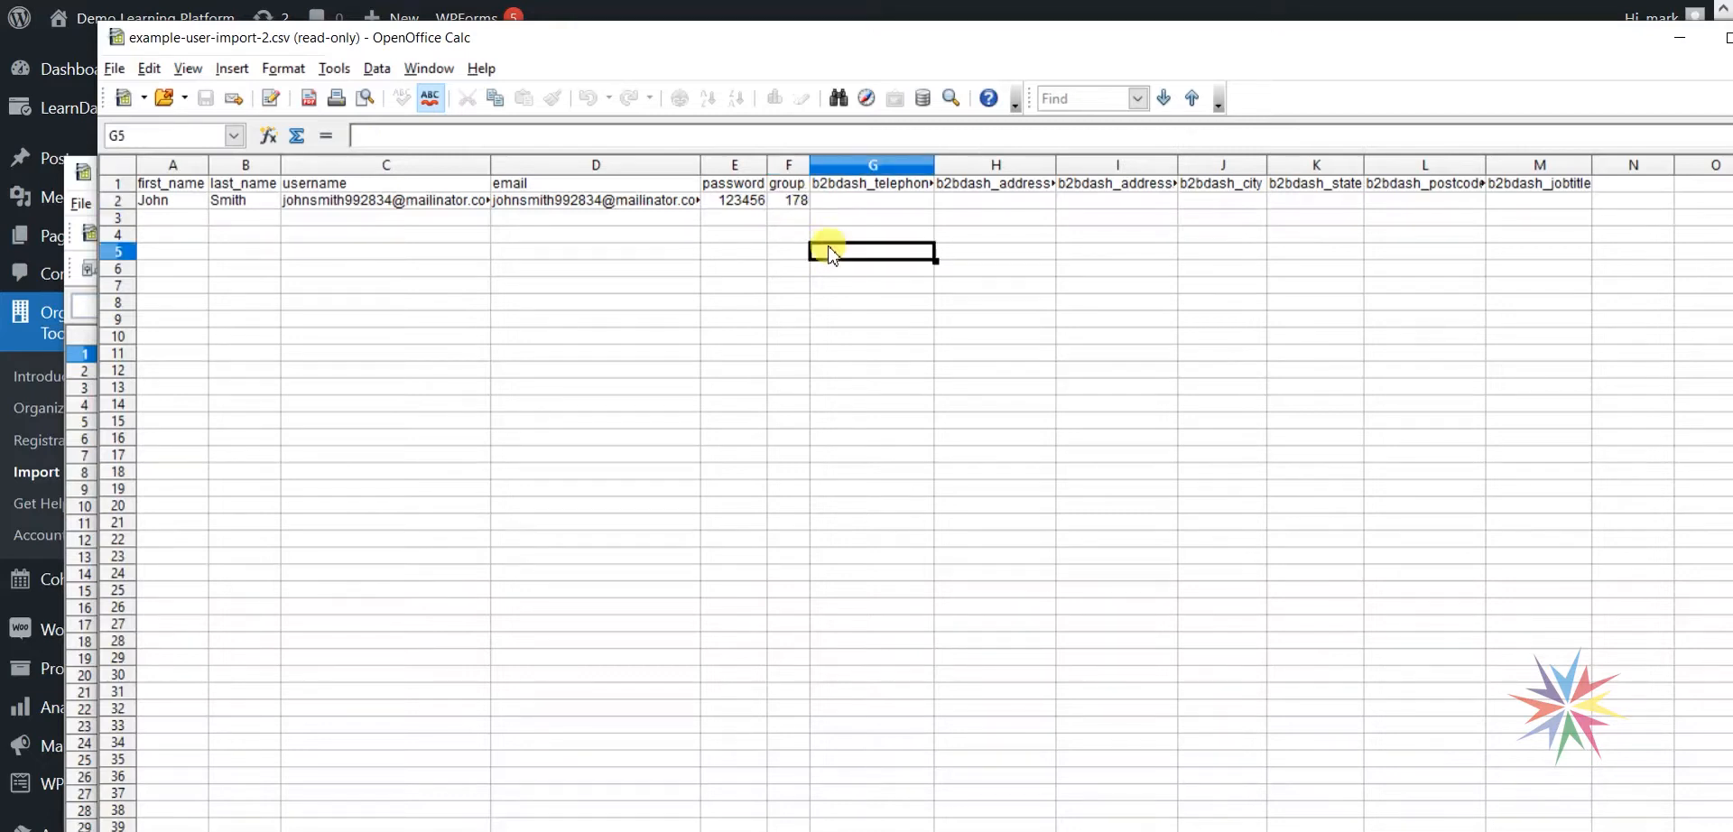
click(796, 206)
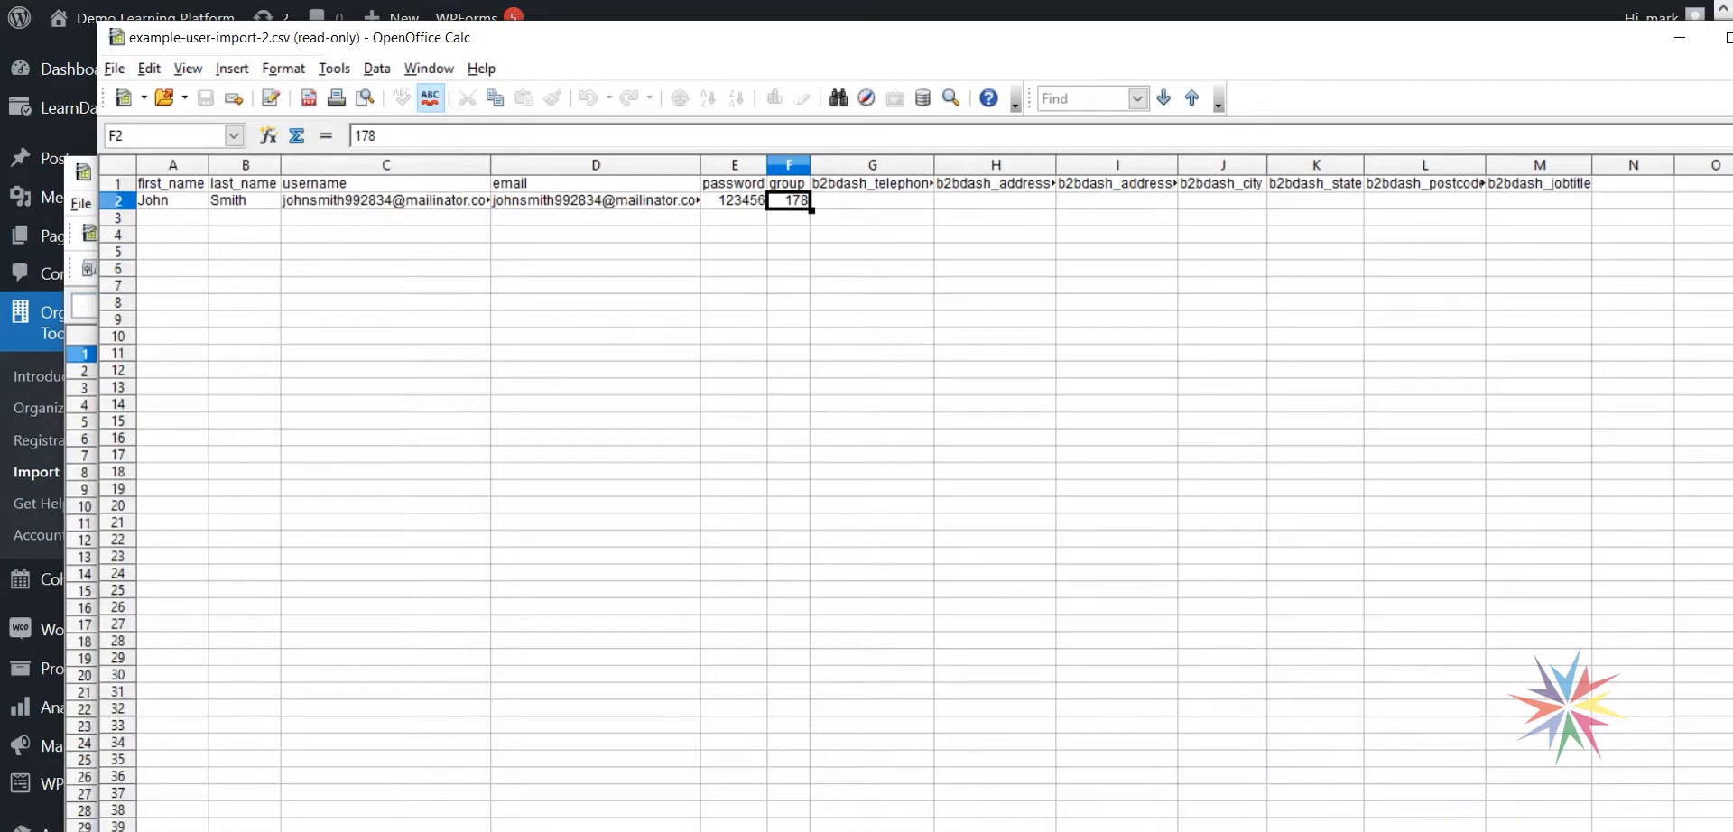
Switch to WordPress, open the LearnDash Groups list and copy the ID of the Home Tech December 2022 group
key(alt+Tab)
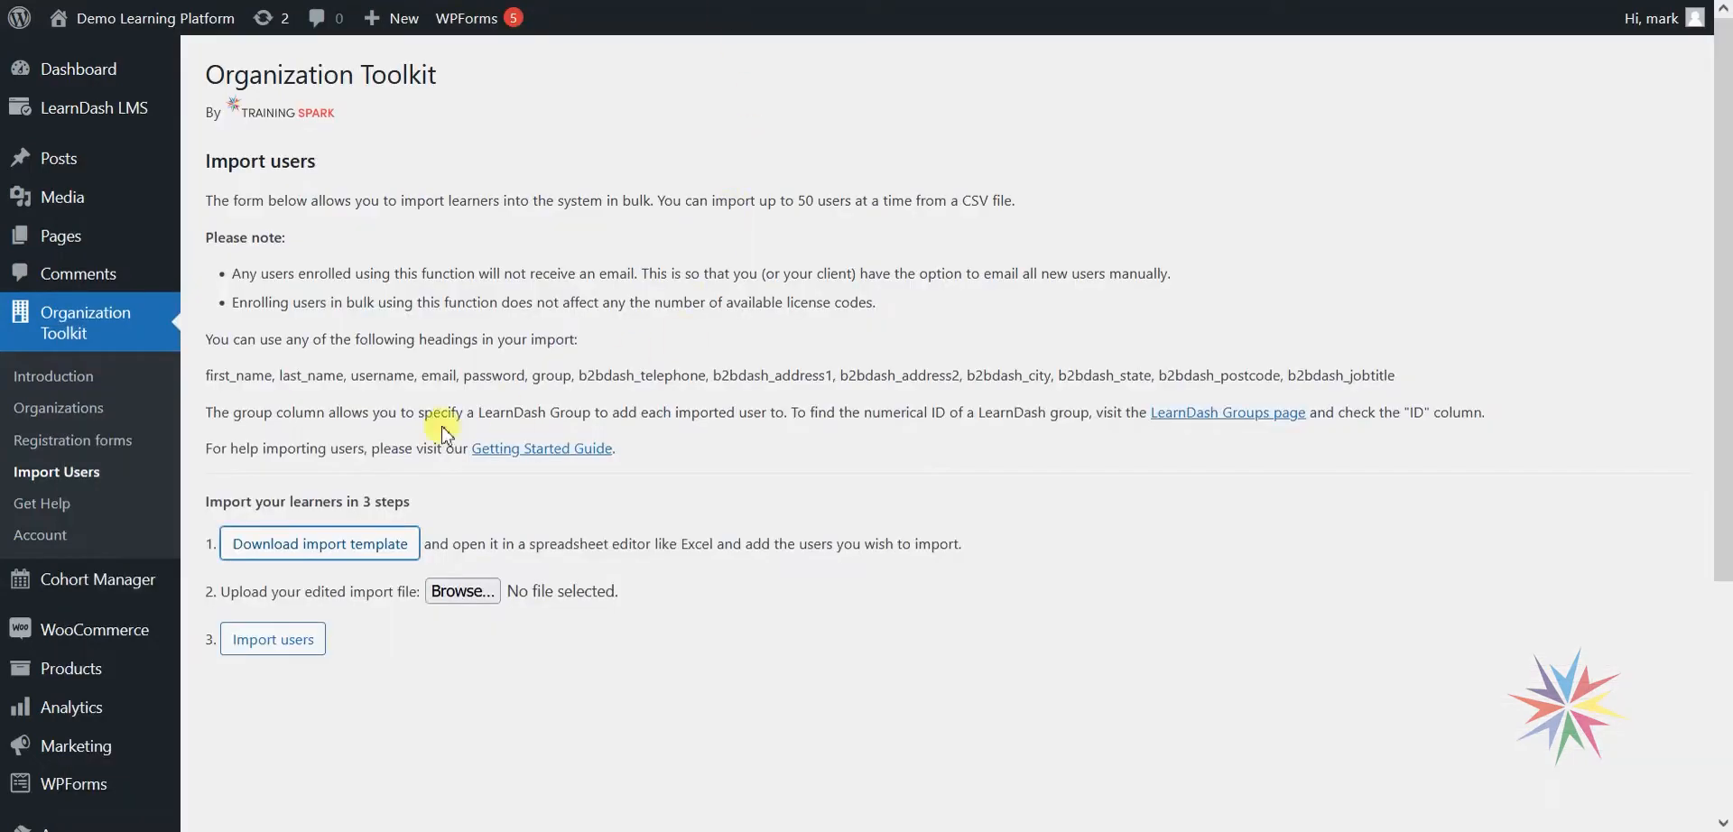
mouse_move(101, 112)
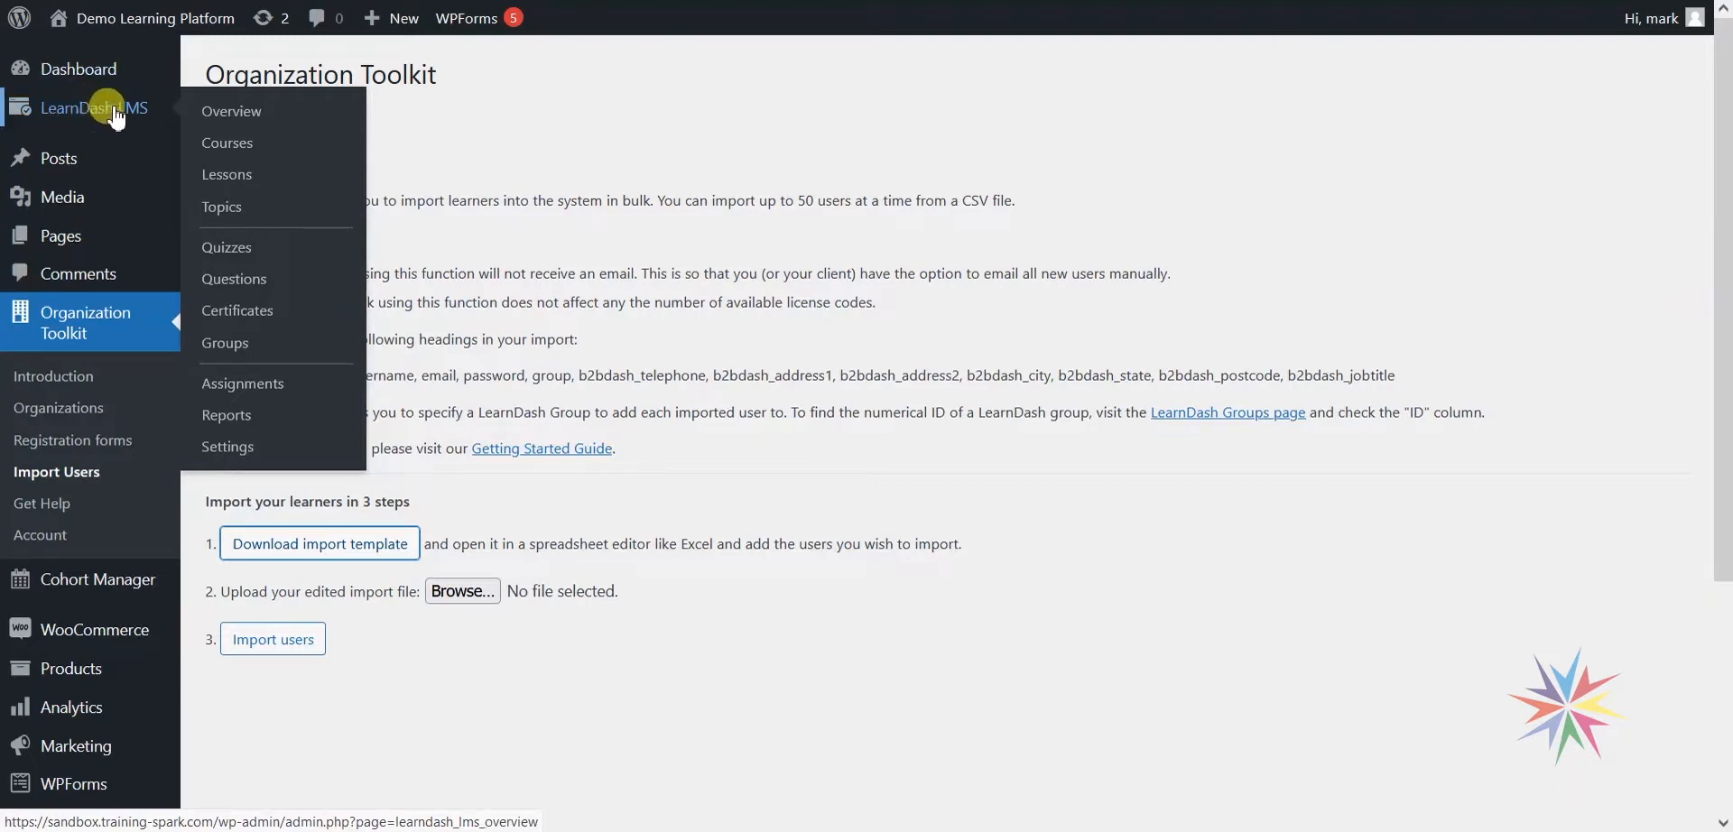
click(242, 352)
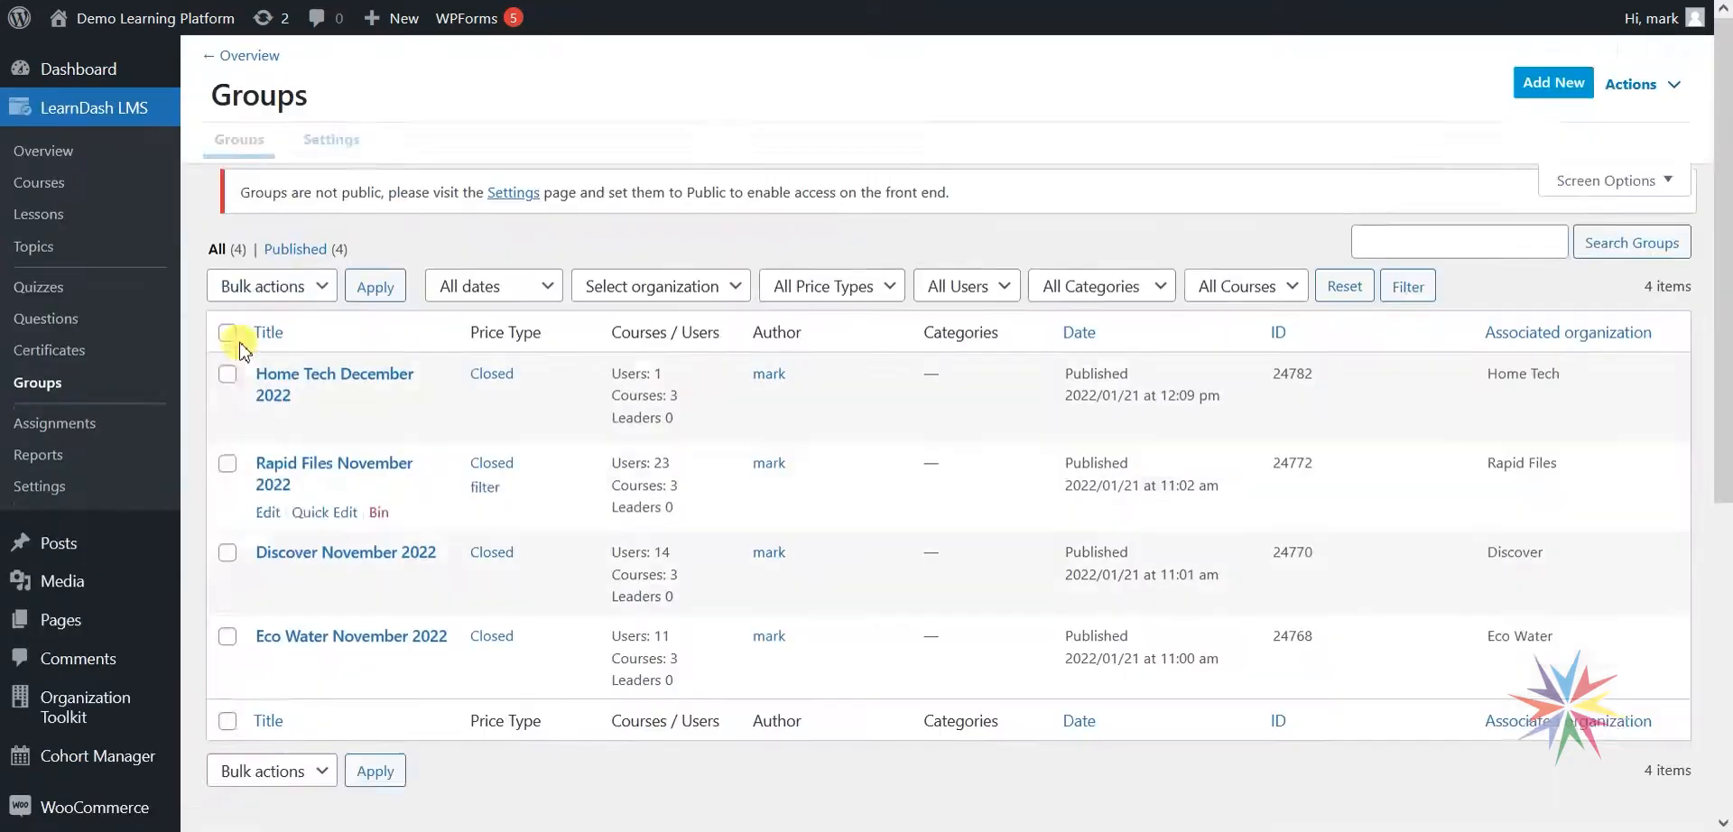
scroll(898, 271, down, 3)
scroll(911, 356, up, 1)
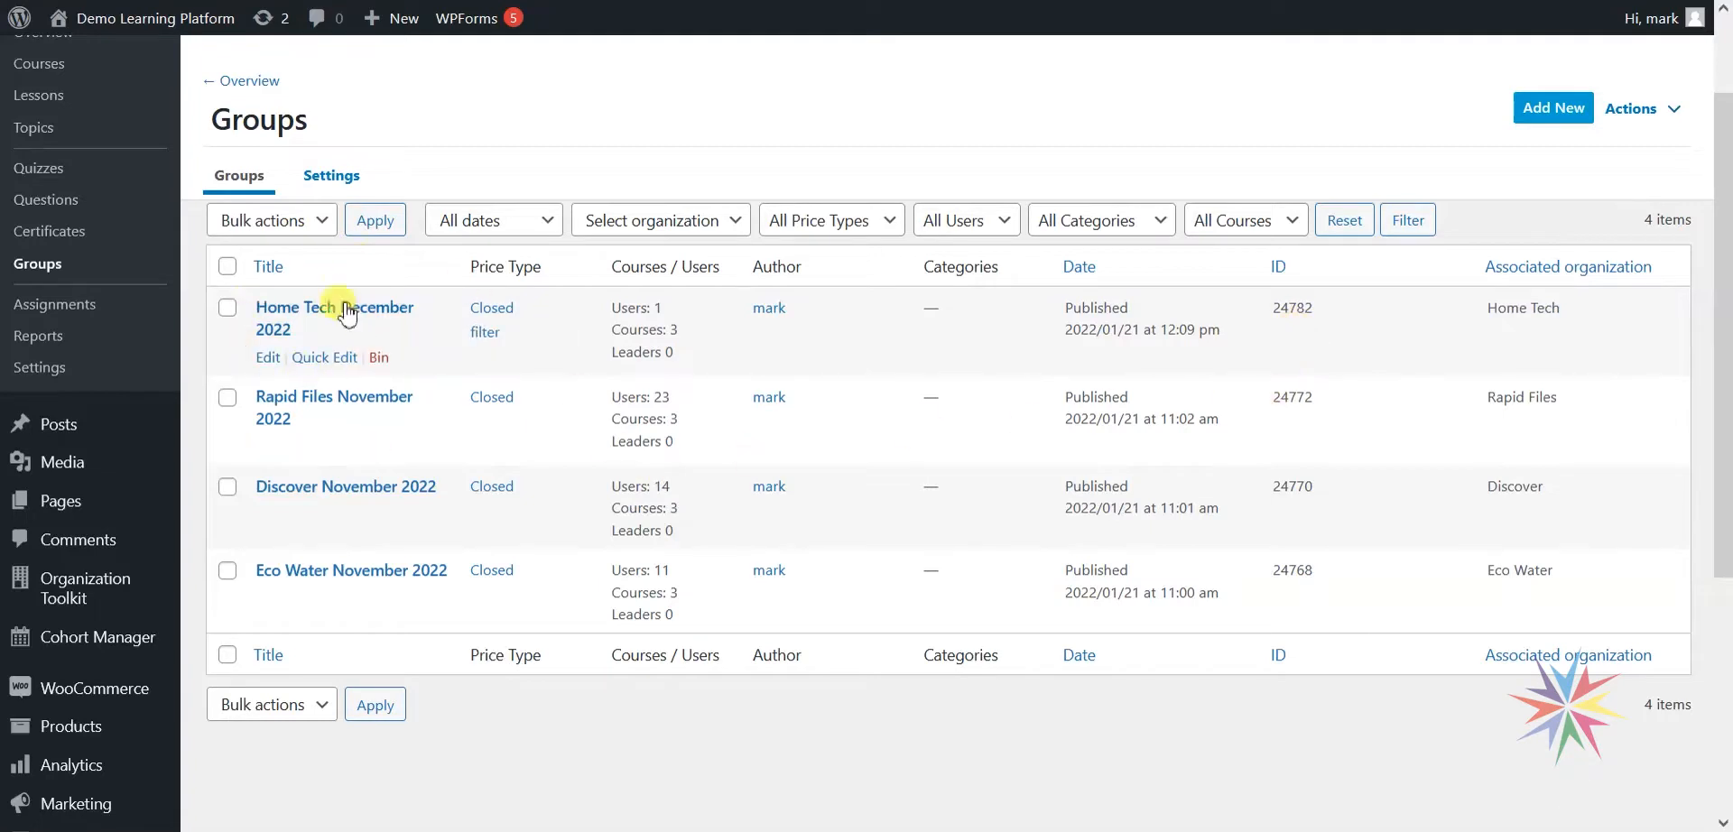
right_click(1294, 312)
click(1331, 336)
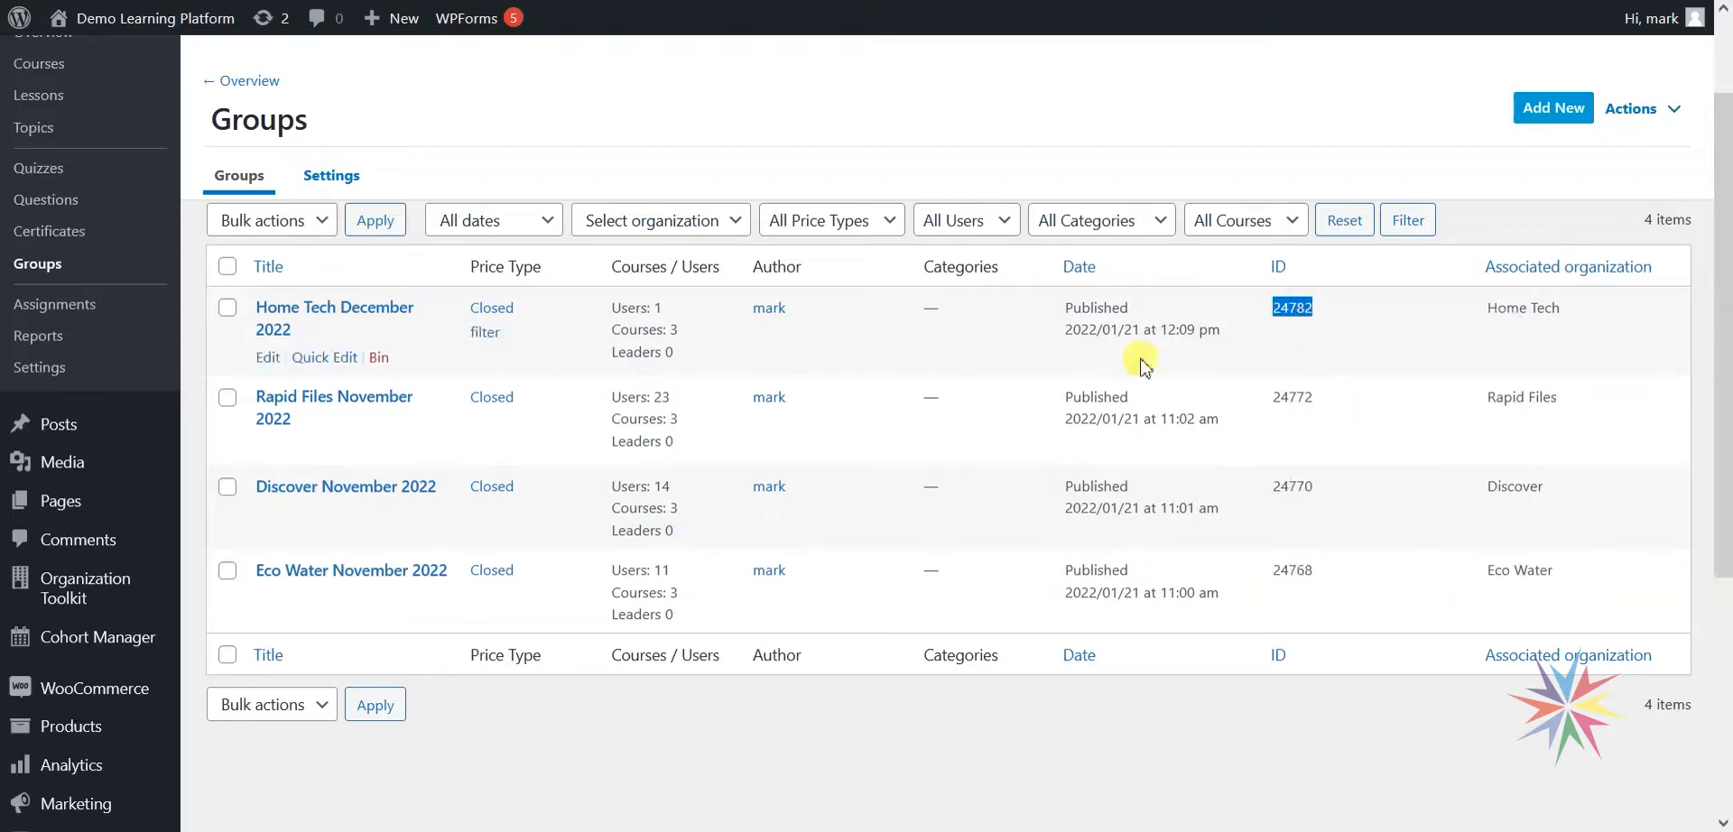
Return to OpenOffice Calc, select the sample row's group cell, and close the example import template
key(alt+Tab)
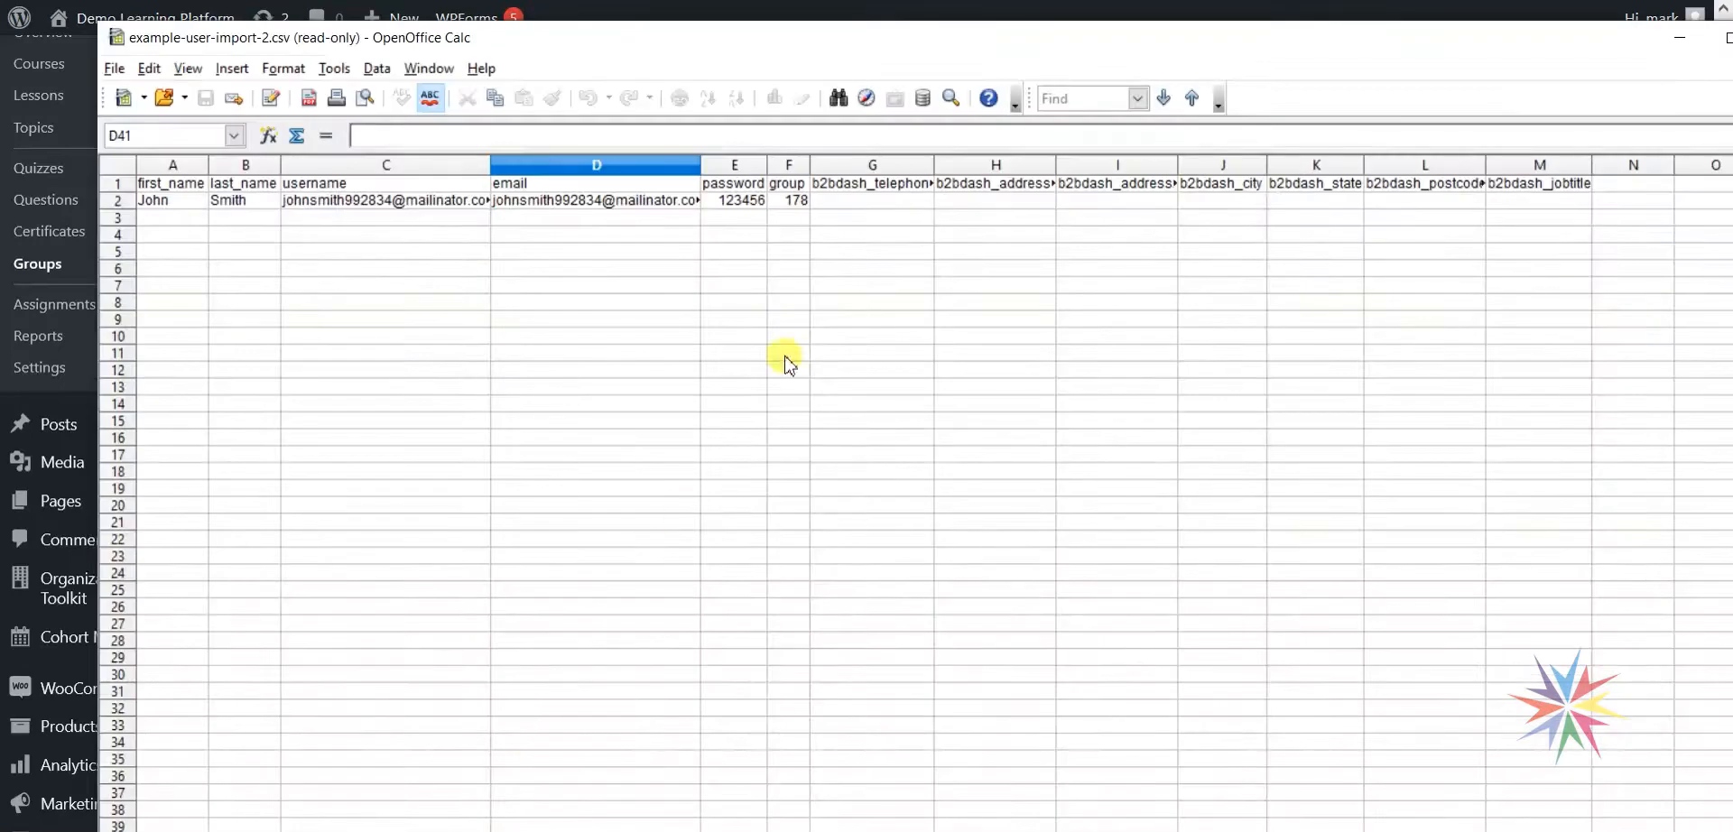
click(800, 204)
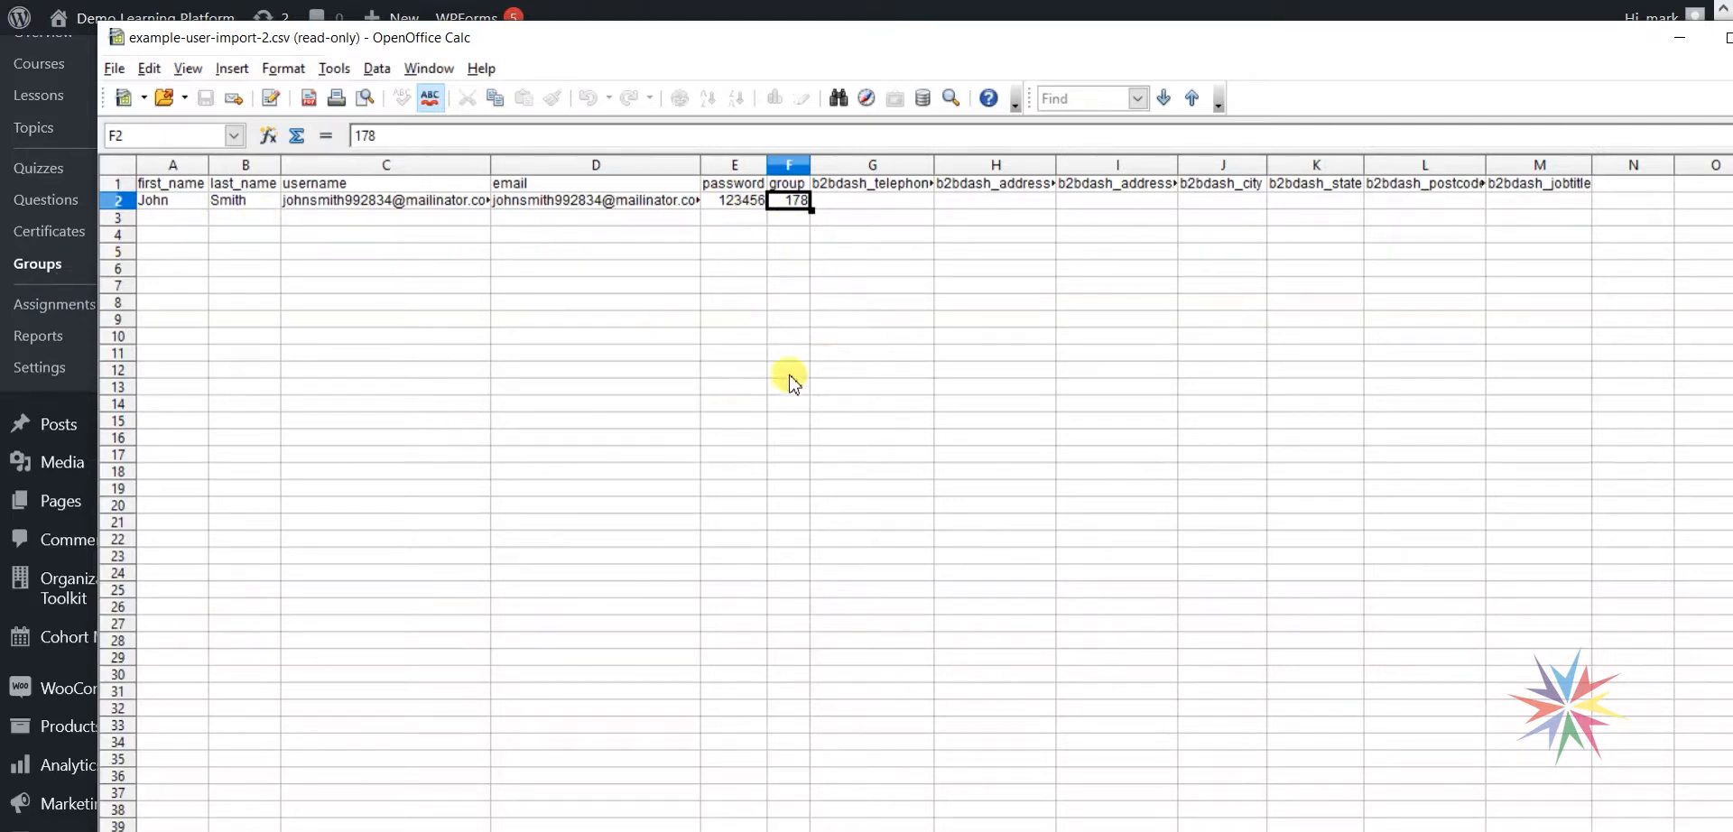
drag(1474, 41, 1143, 147)
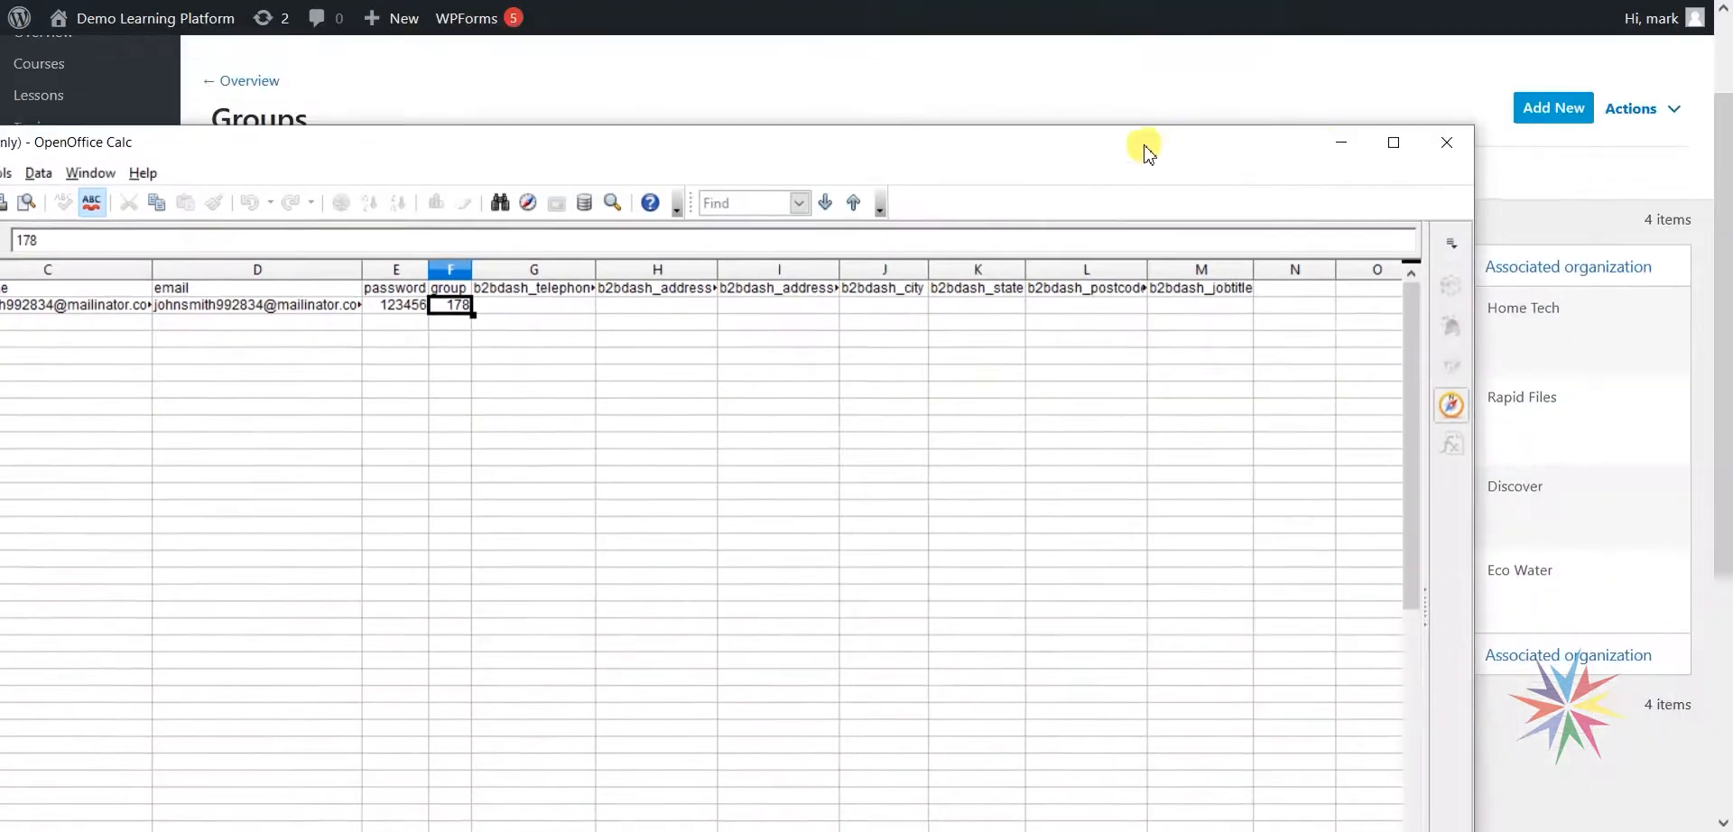
click(1448, 143)
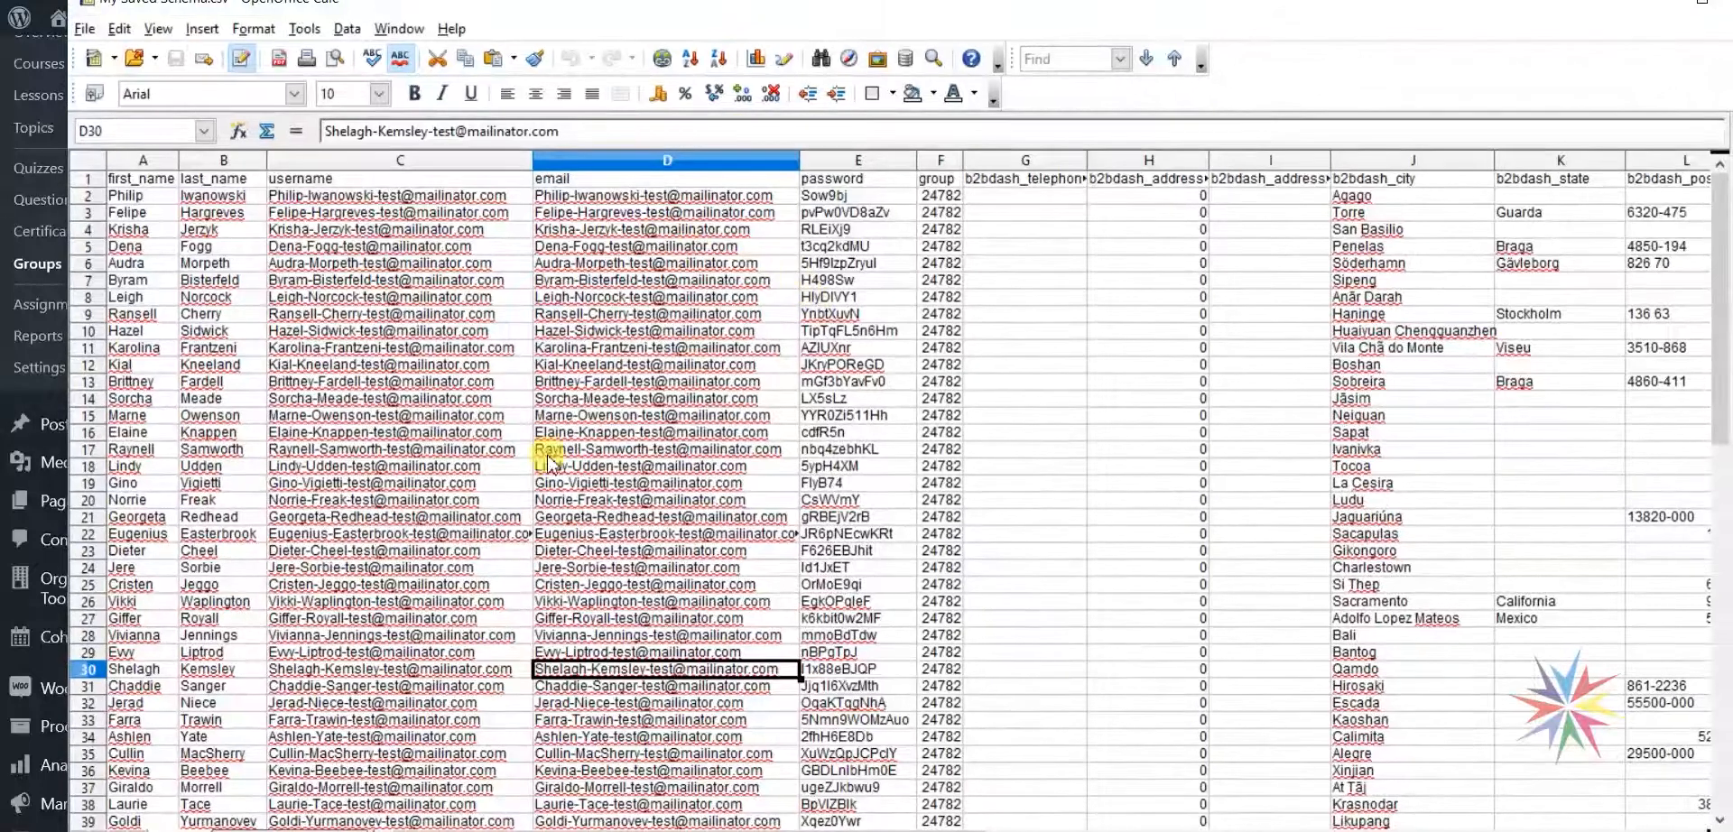
Examine the username, email and password columns in the filled-in My Saved Schema spreadsheet
click(629, 297)
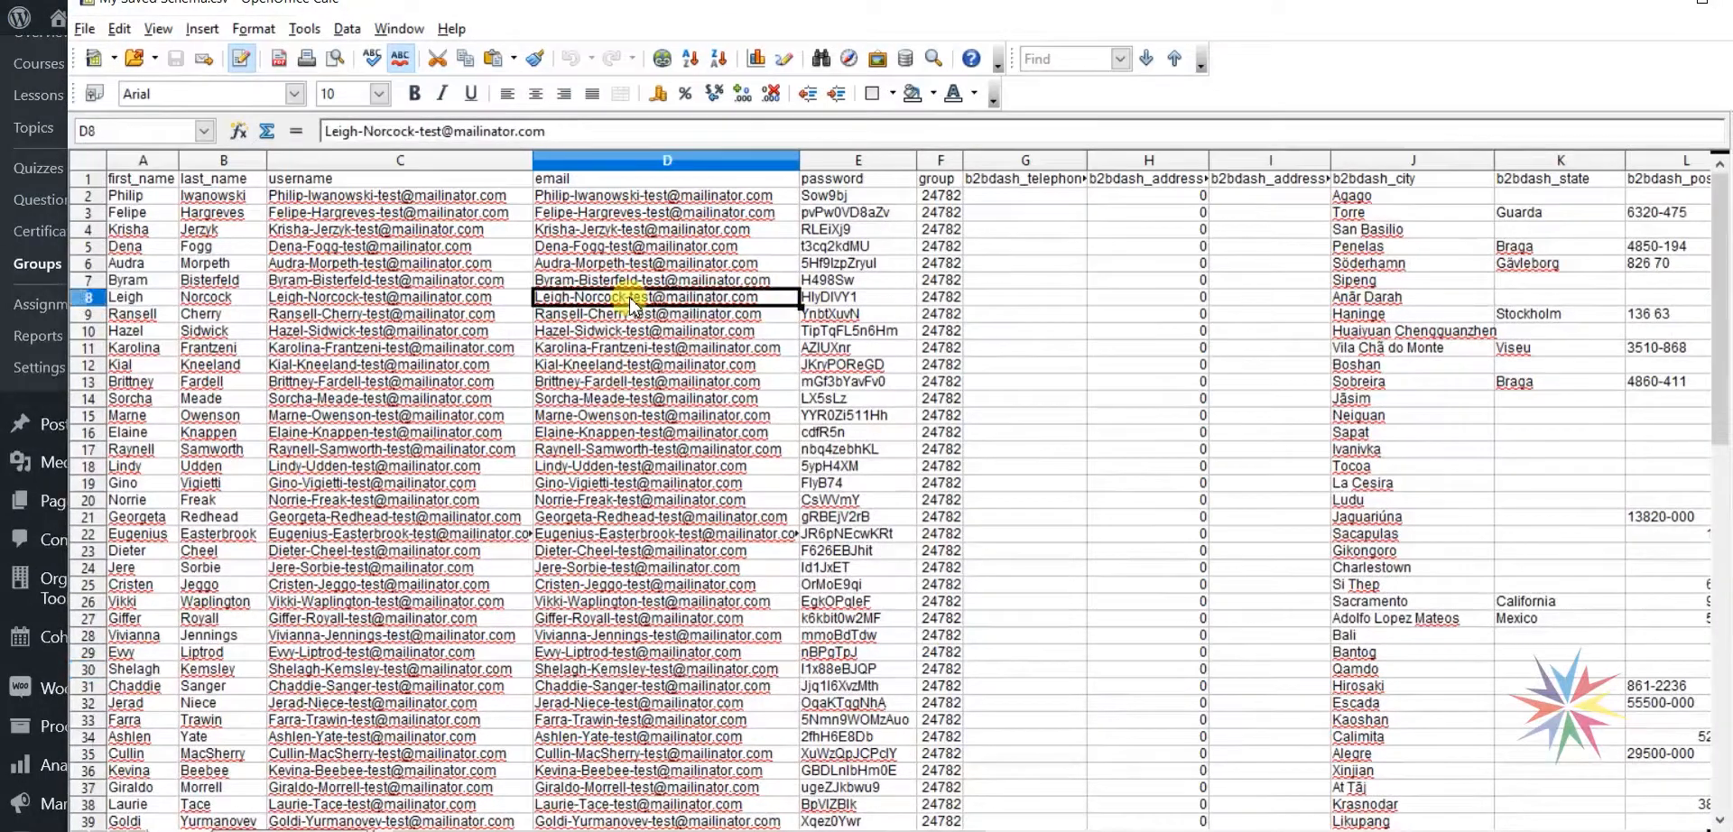
click(571, 197)
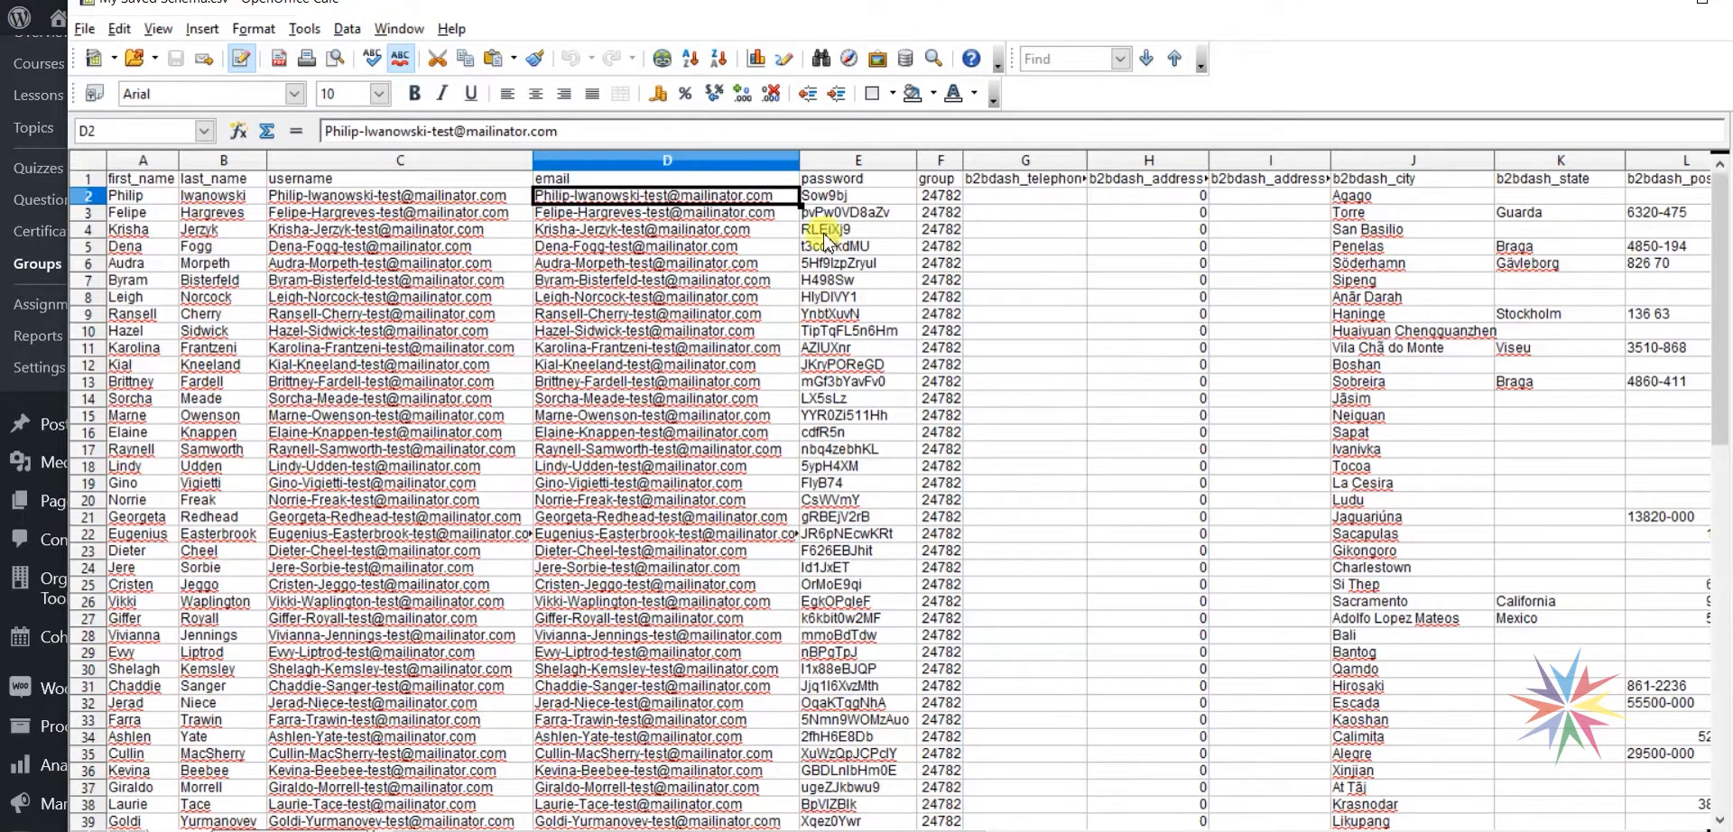
click(849, 196)
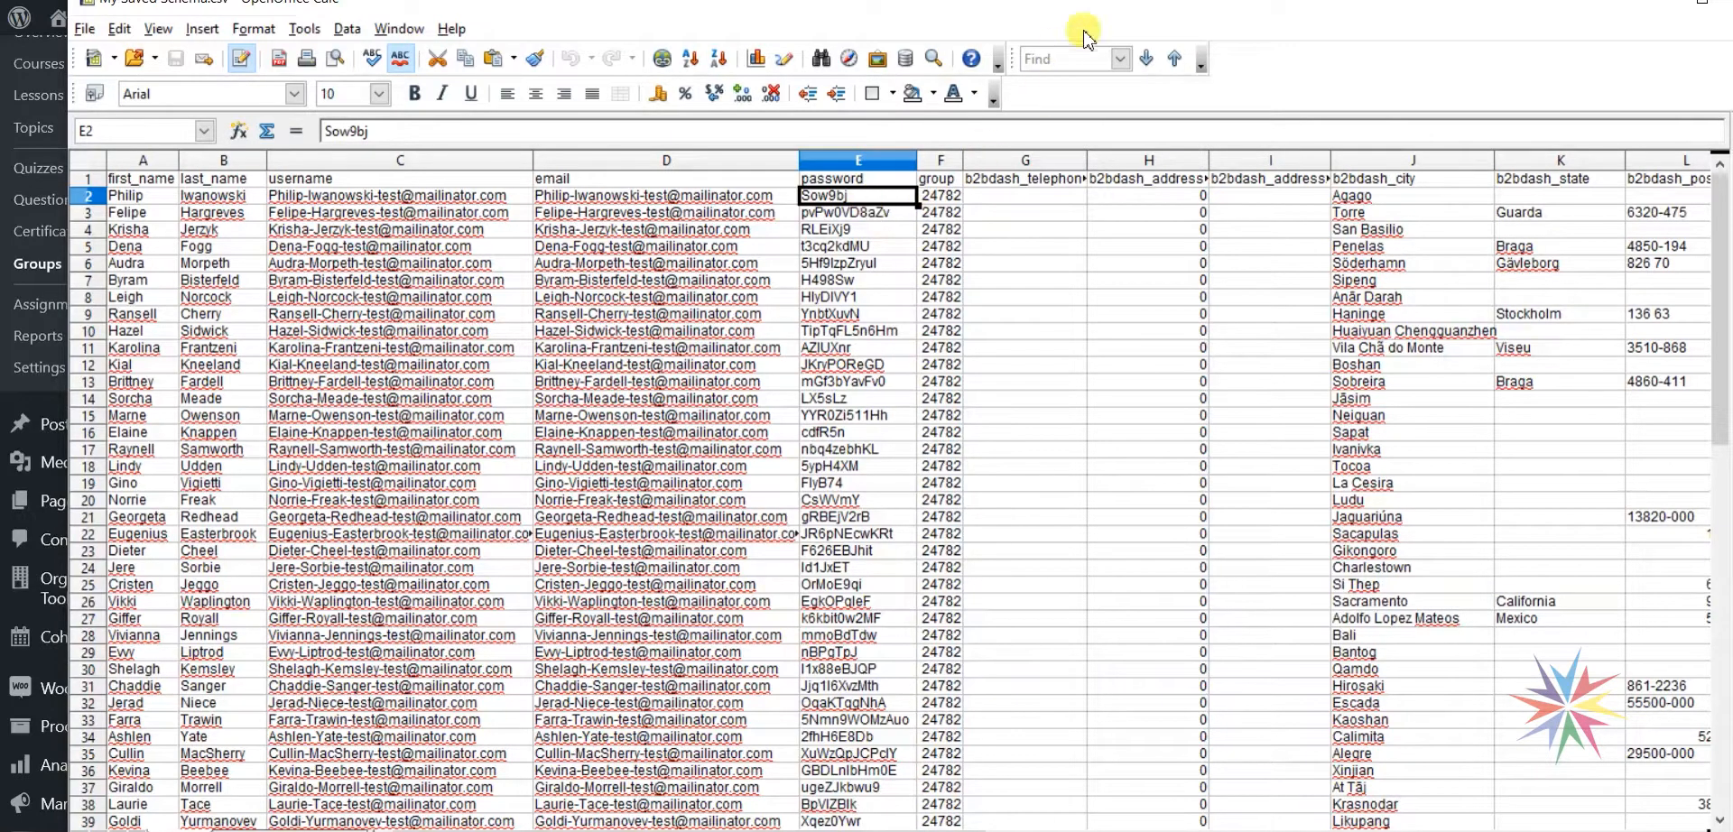
Examine the b2bdash columns, from telephone and address to postcode and job title, and return to the first data column
drag(1098, 4, 858, 12)
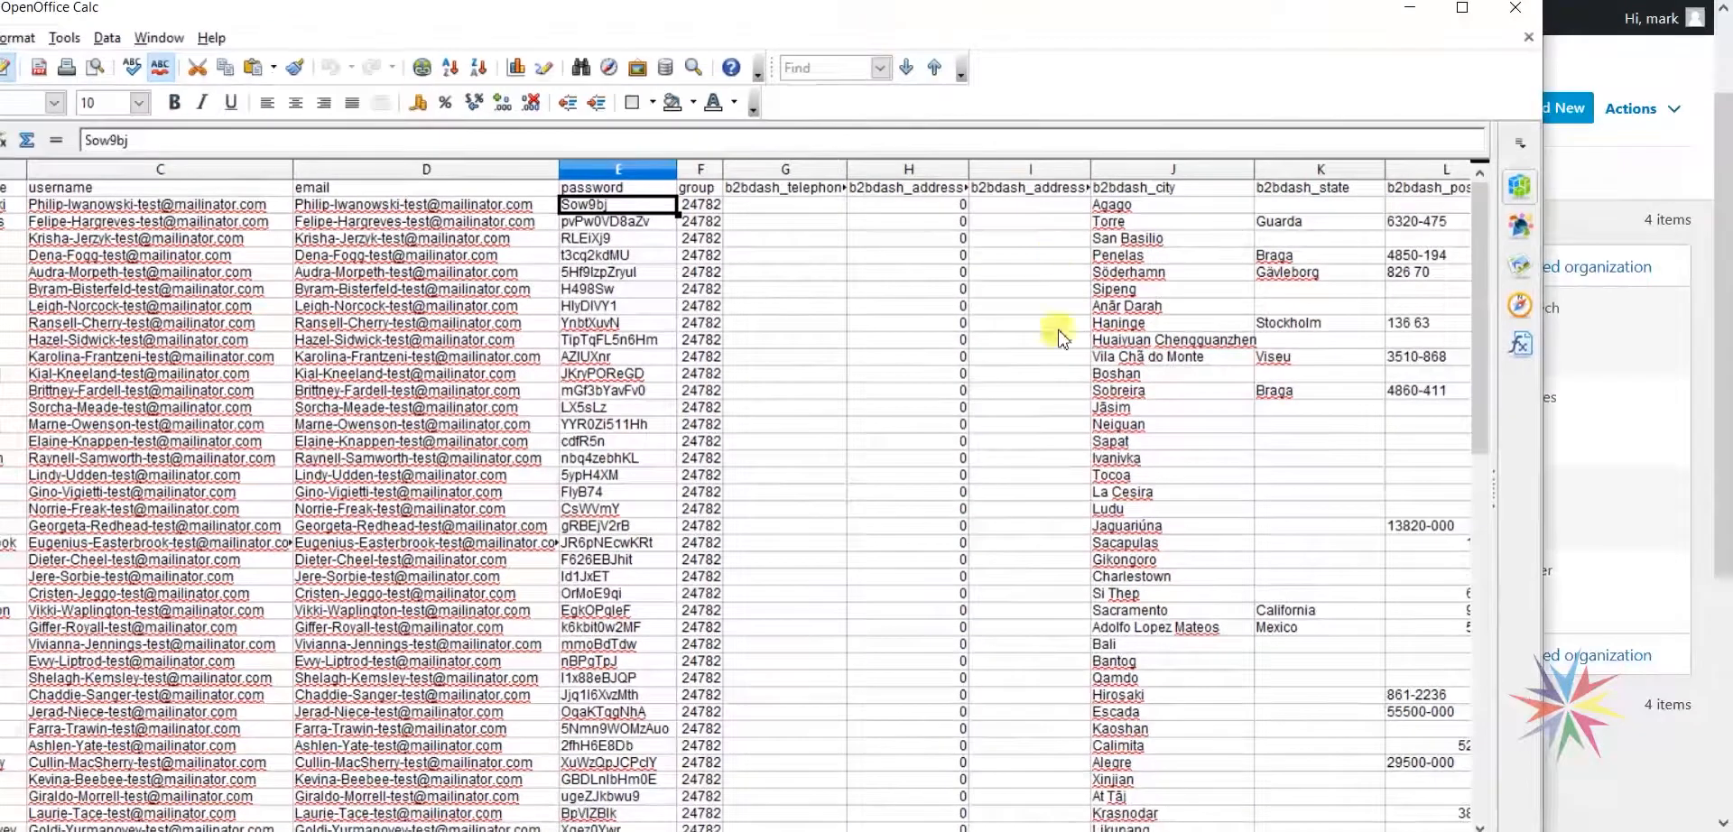
drag(784, 831, 929, 831)
click(718, 238)
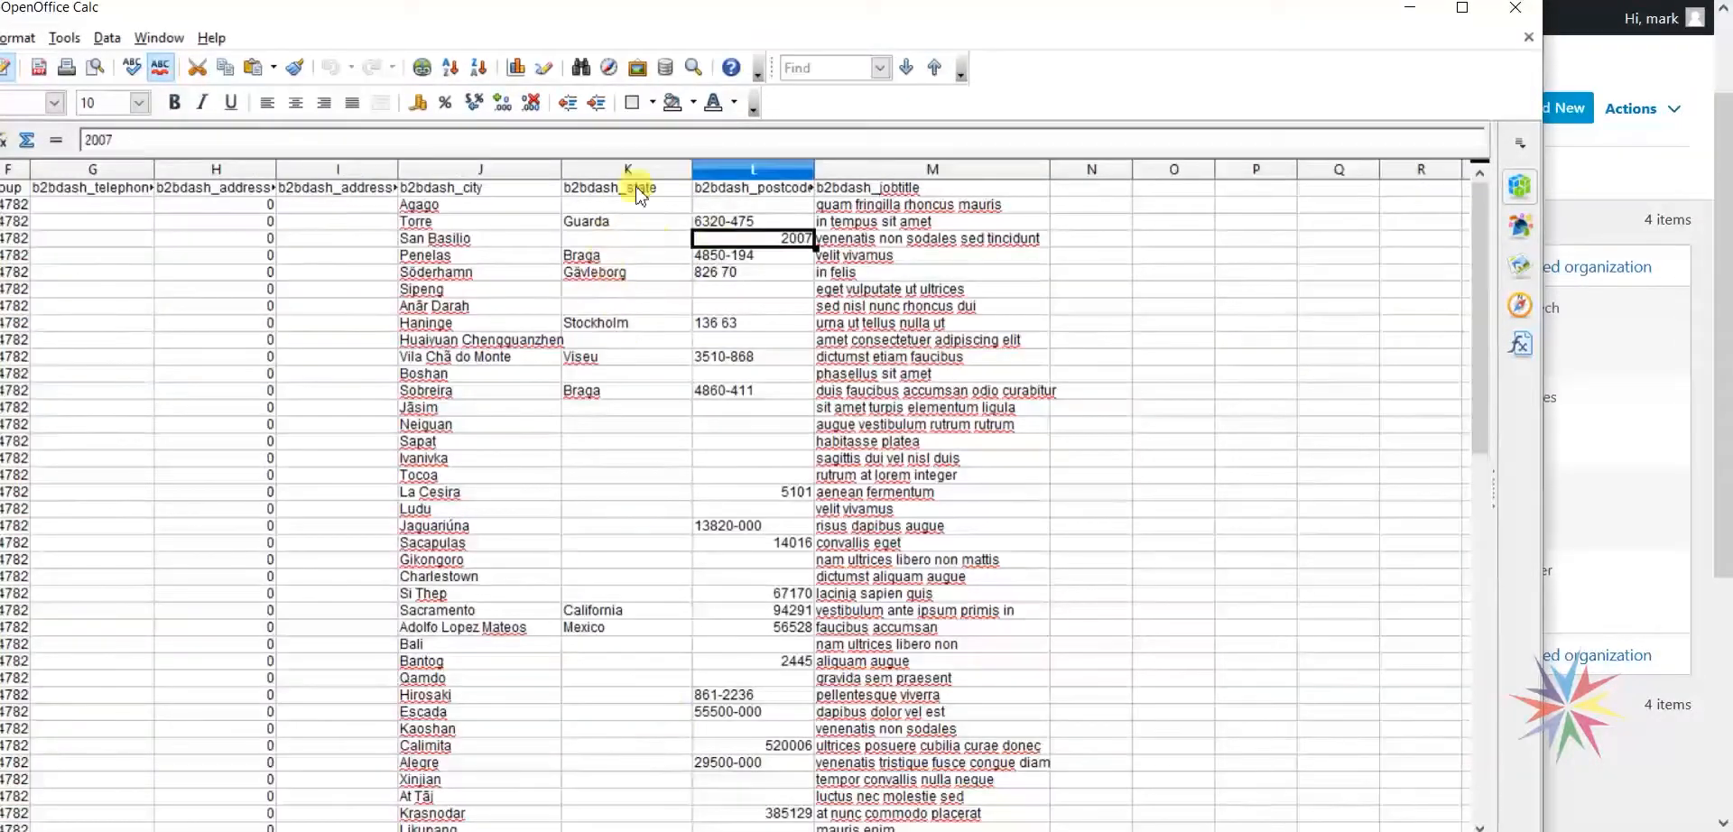
click(610, 209)
key(Left)
key(Left)
key(Left)
key(Left)
key(Left)
key(Left)
key(Left)
key(Left)
key(Left)
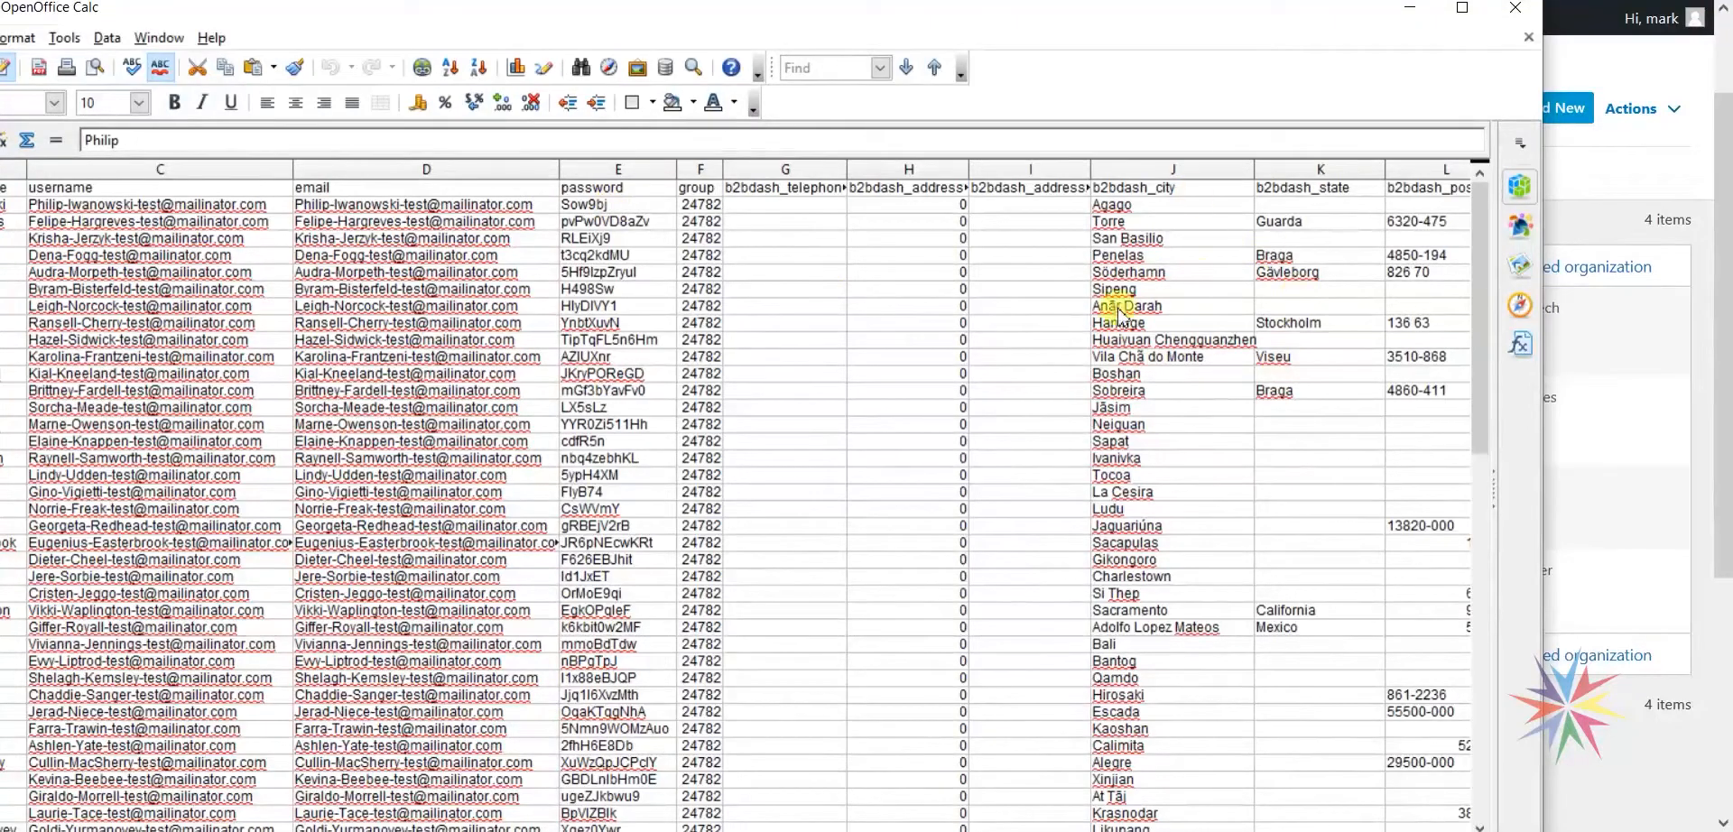
Check the group ID down the rows of the group column and close the spreadsheet to return to WordPress
click(707, 210)
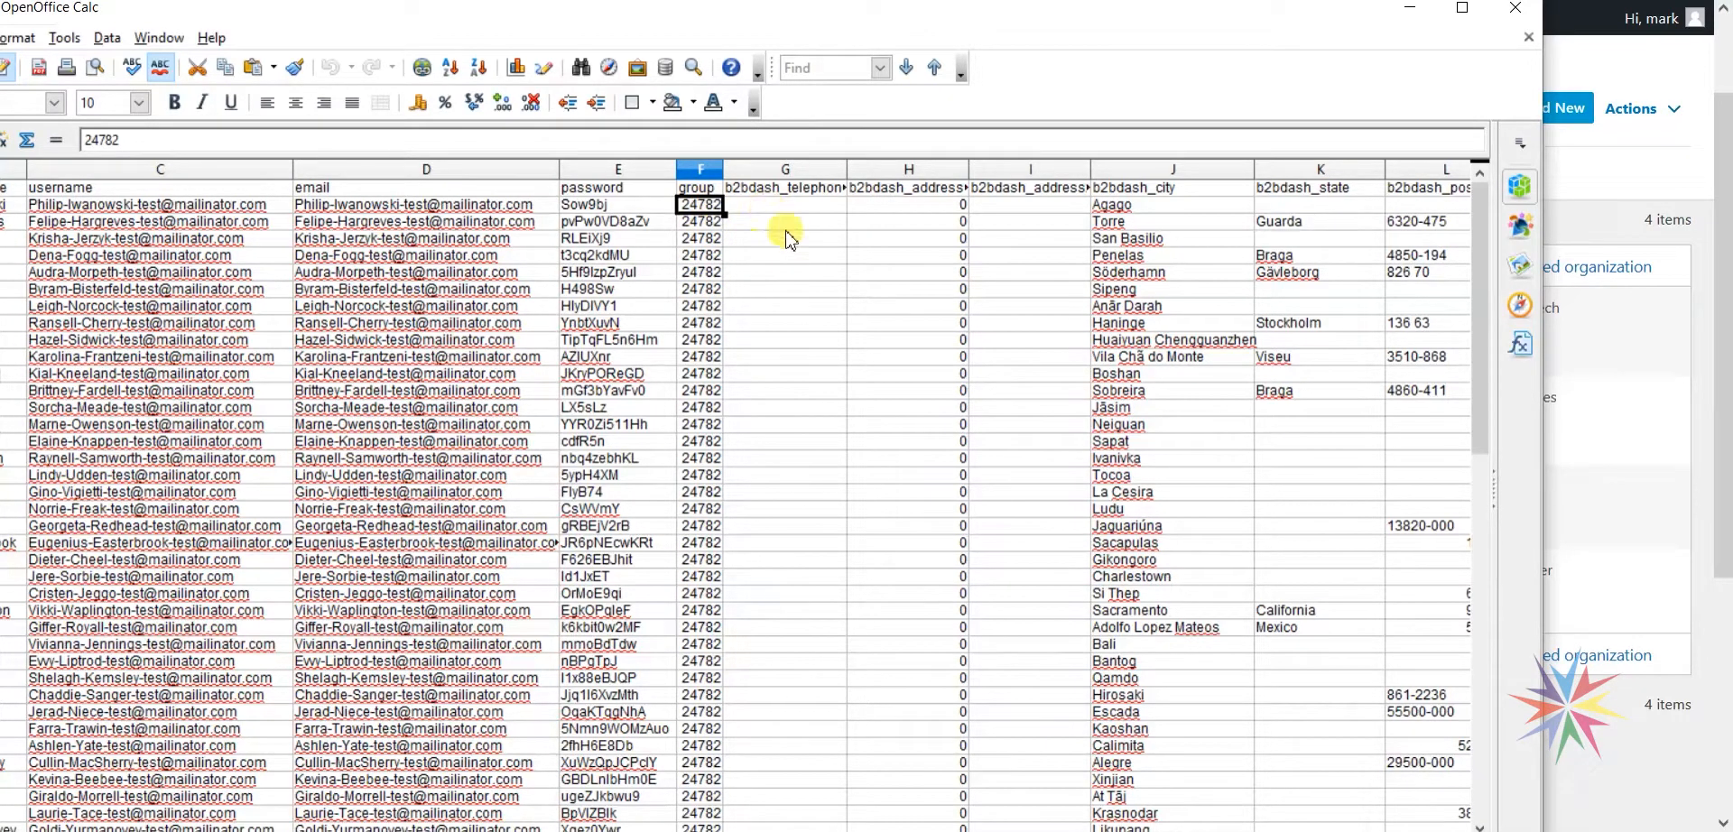
scroll(702, 577, down, 9)
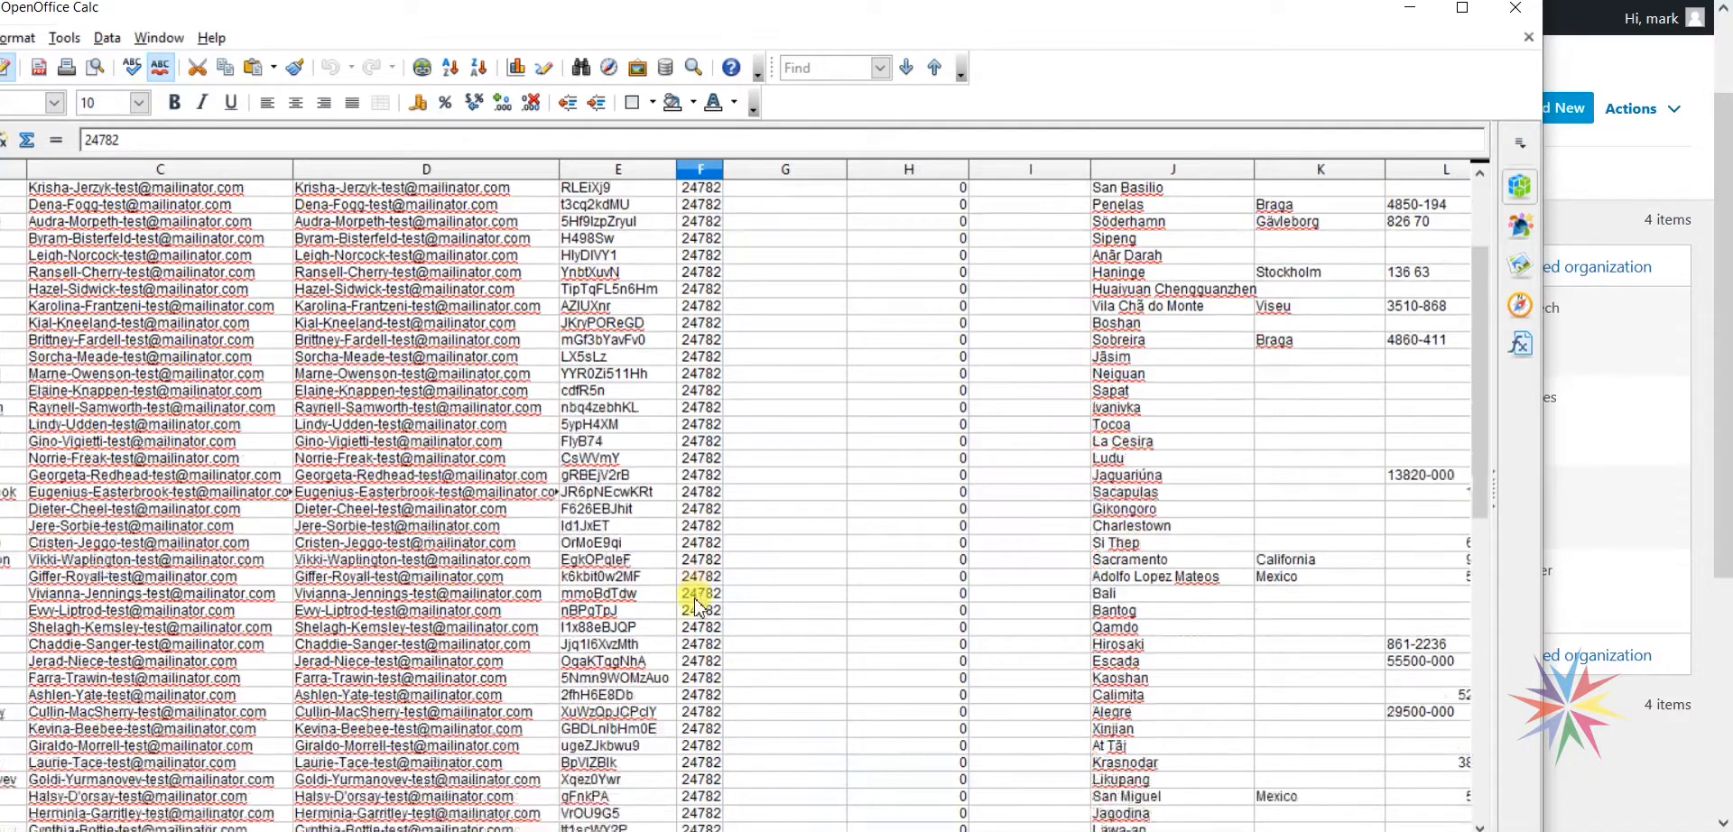
scroll(704, 501, up, 9)
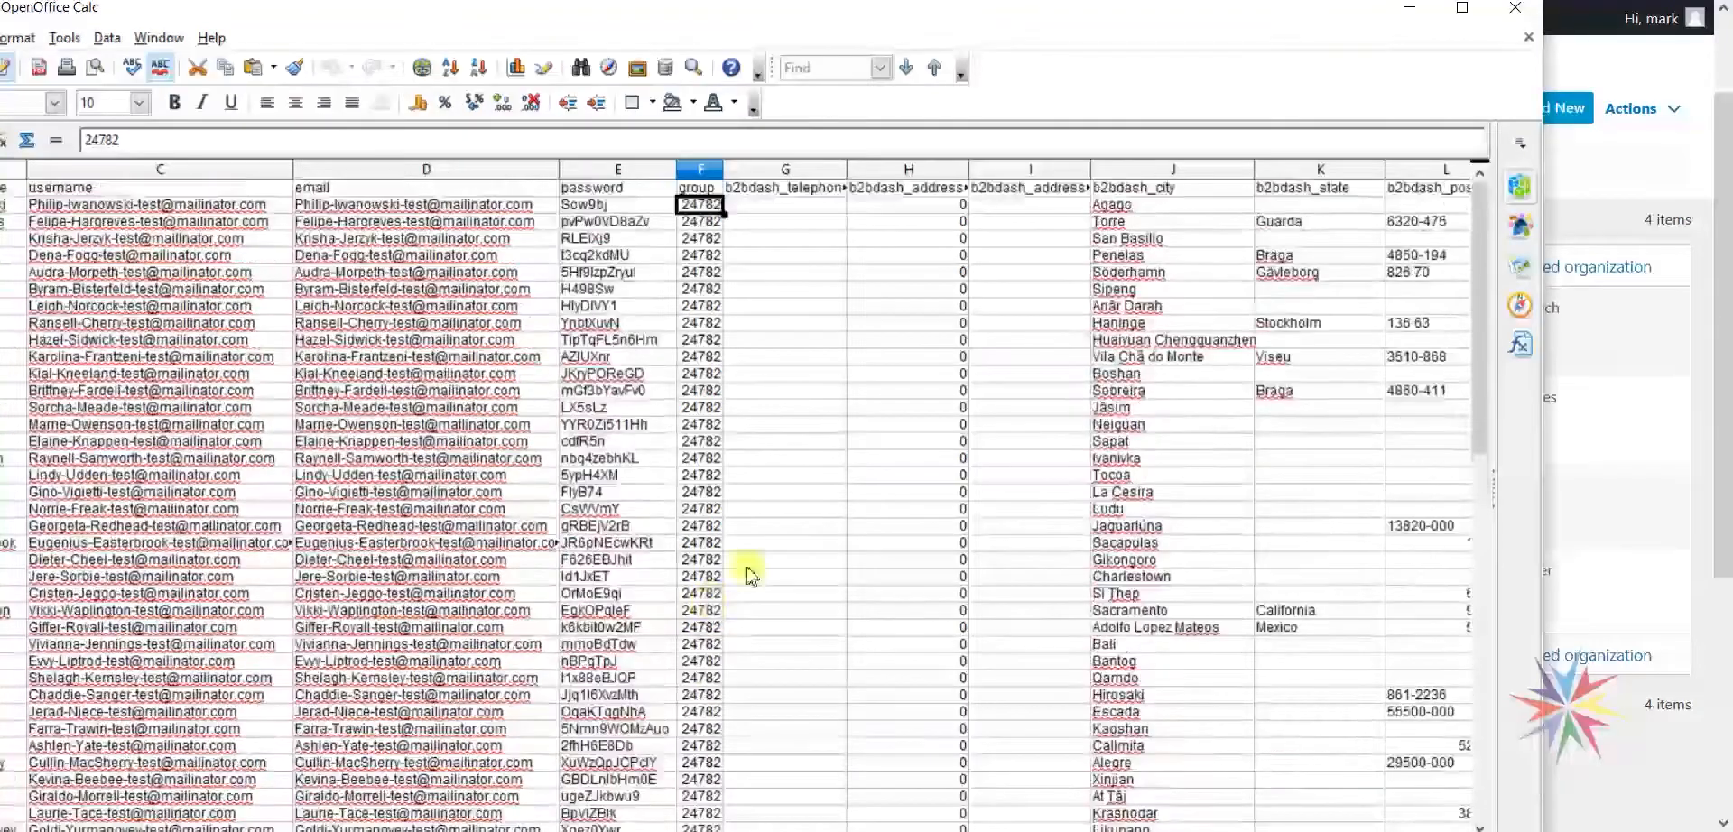
click(1505, 9)
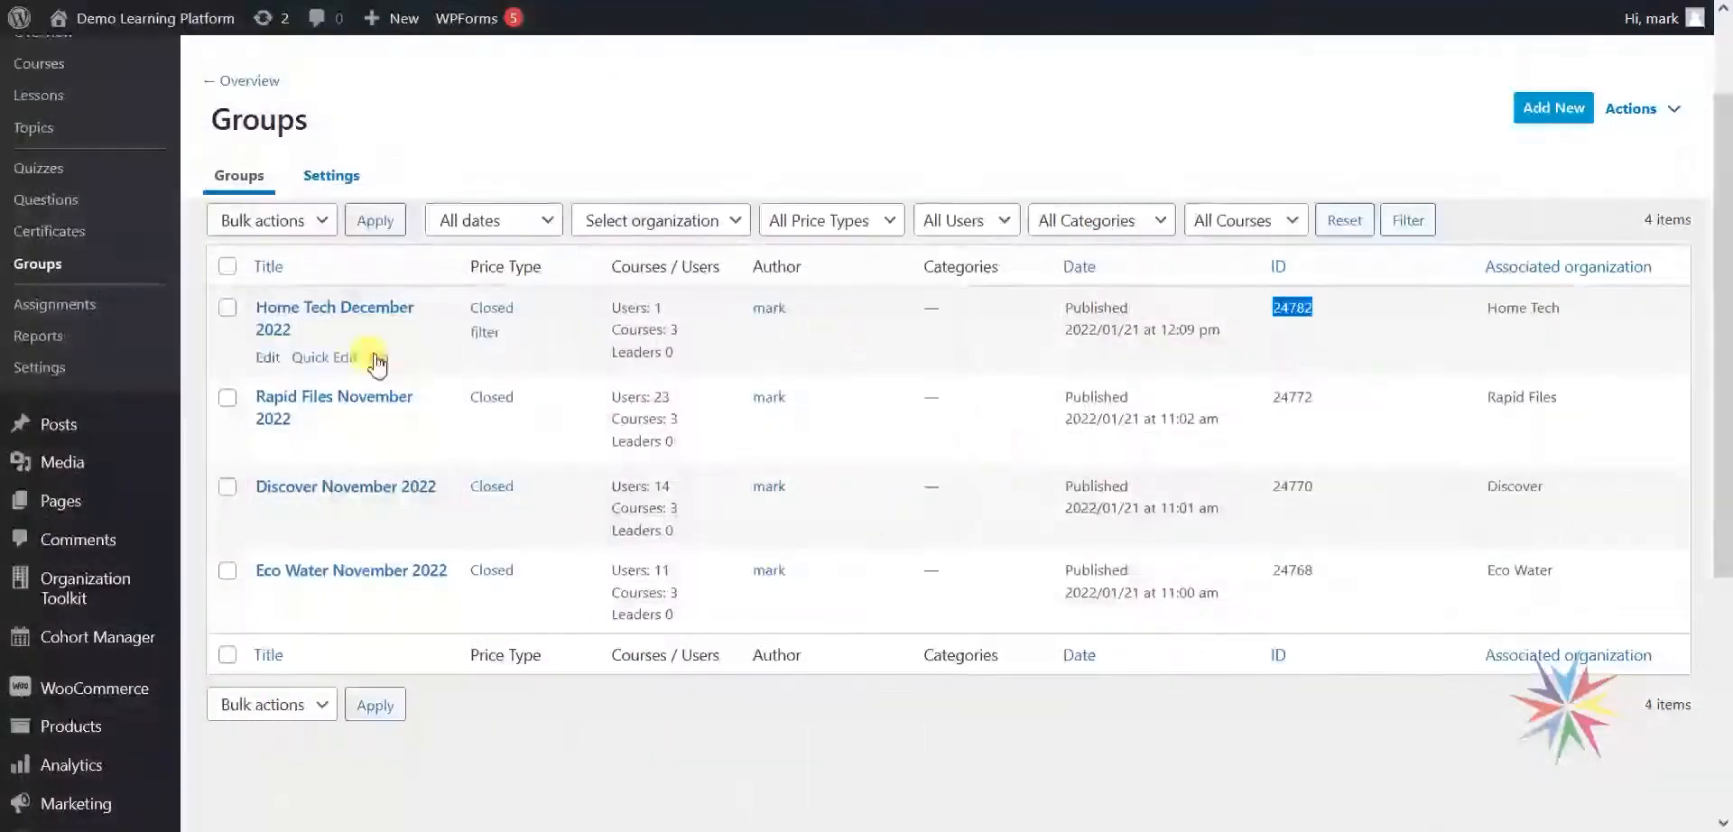
Open the Organization Toolkit's Import Users page at its three import steps
mouse_move(93, 654)
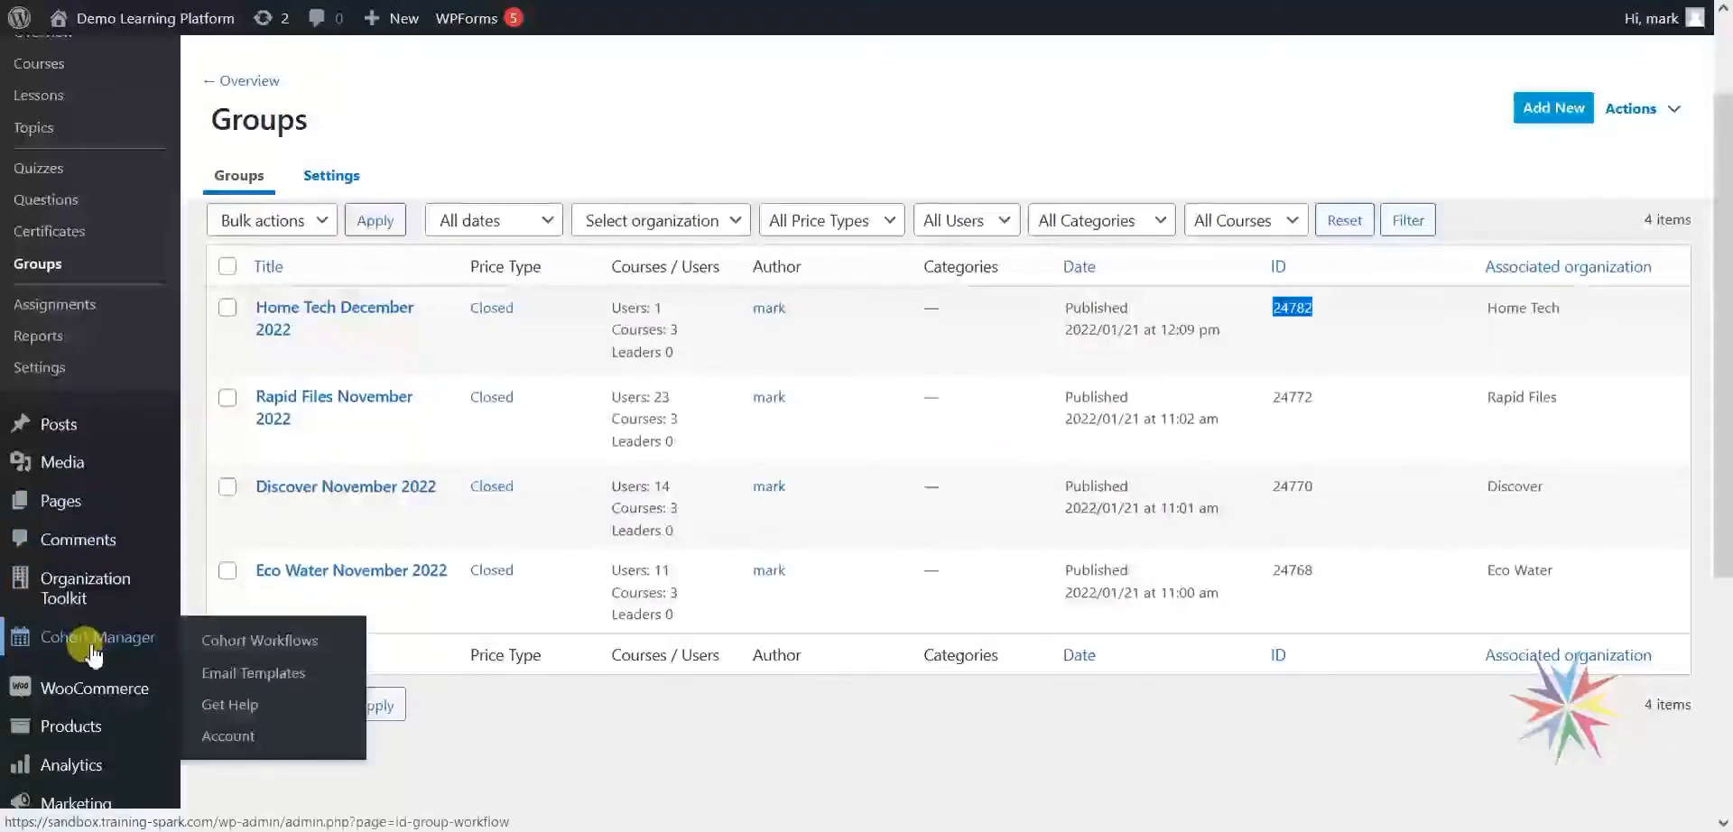
mouse_move(78, 587)
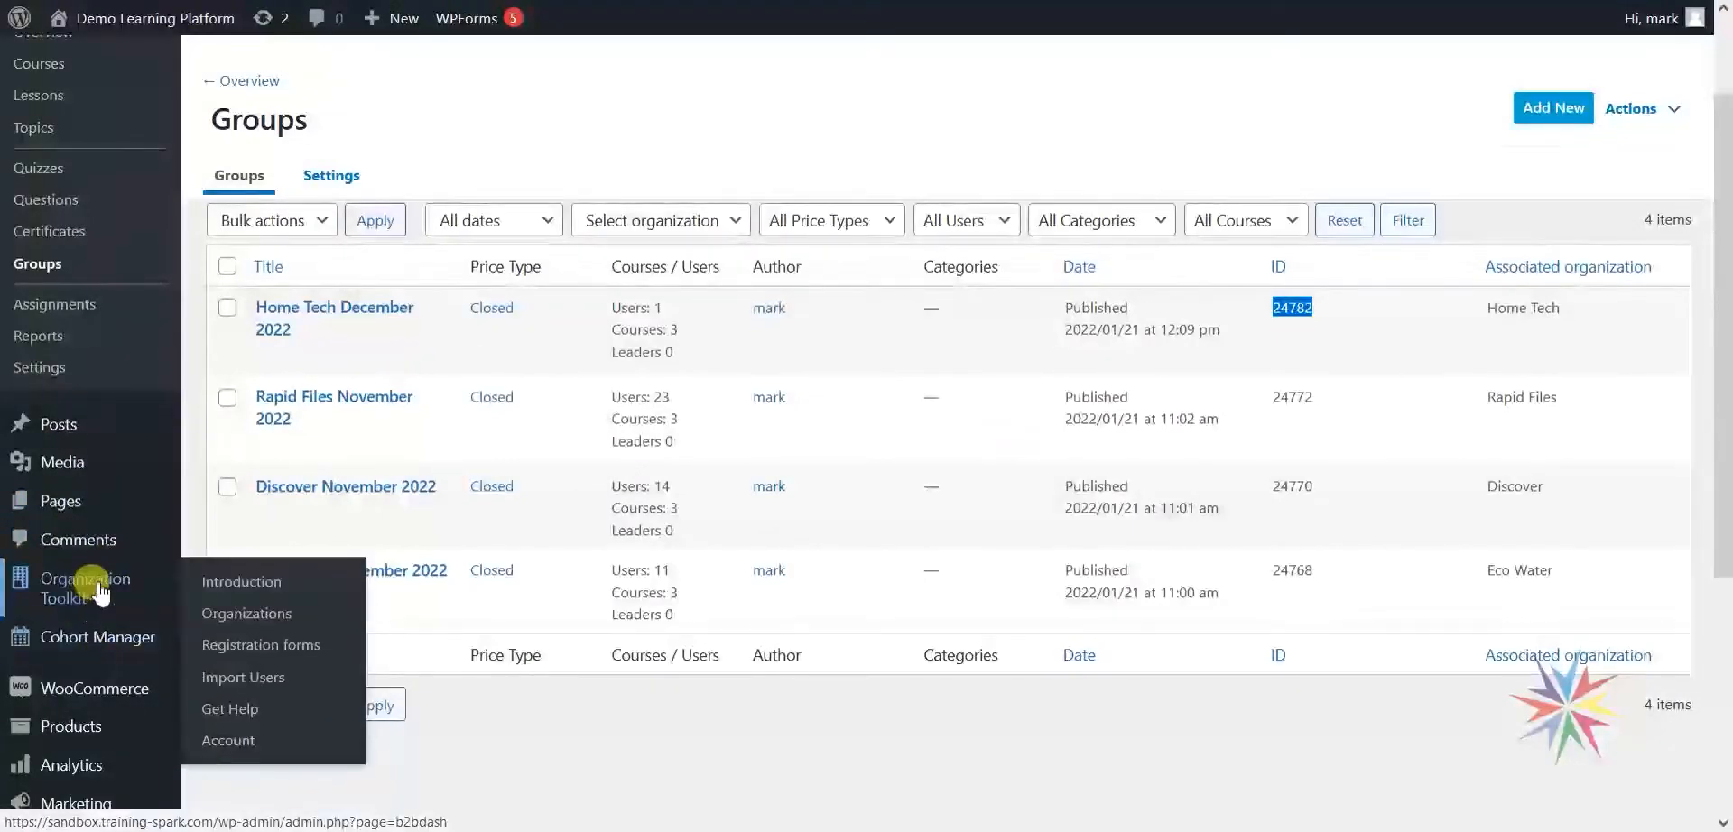
click(268, 686)
scroll(816, 529, down, 3)
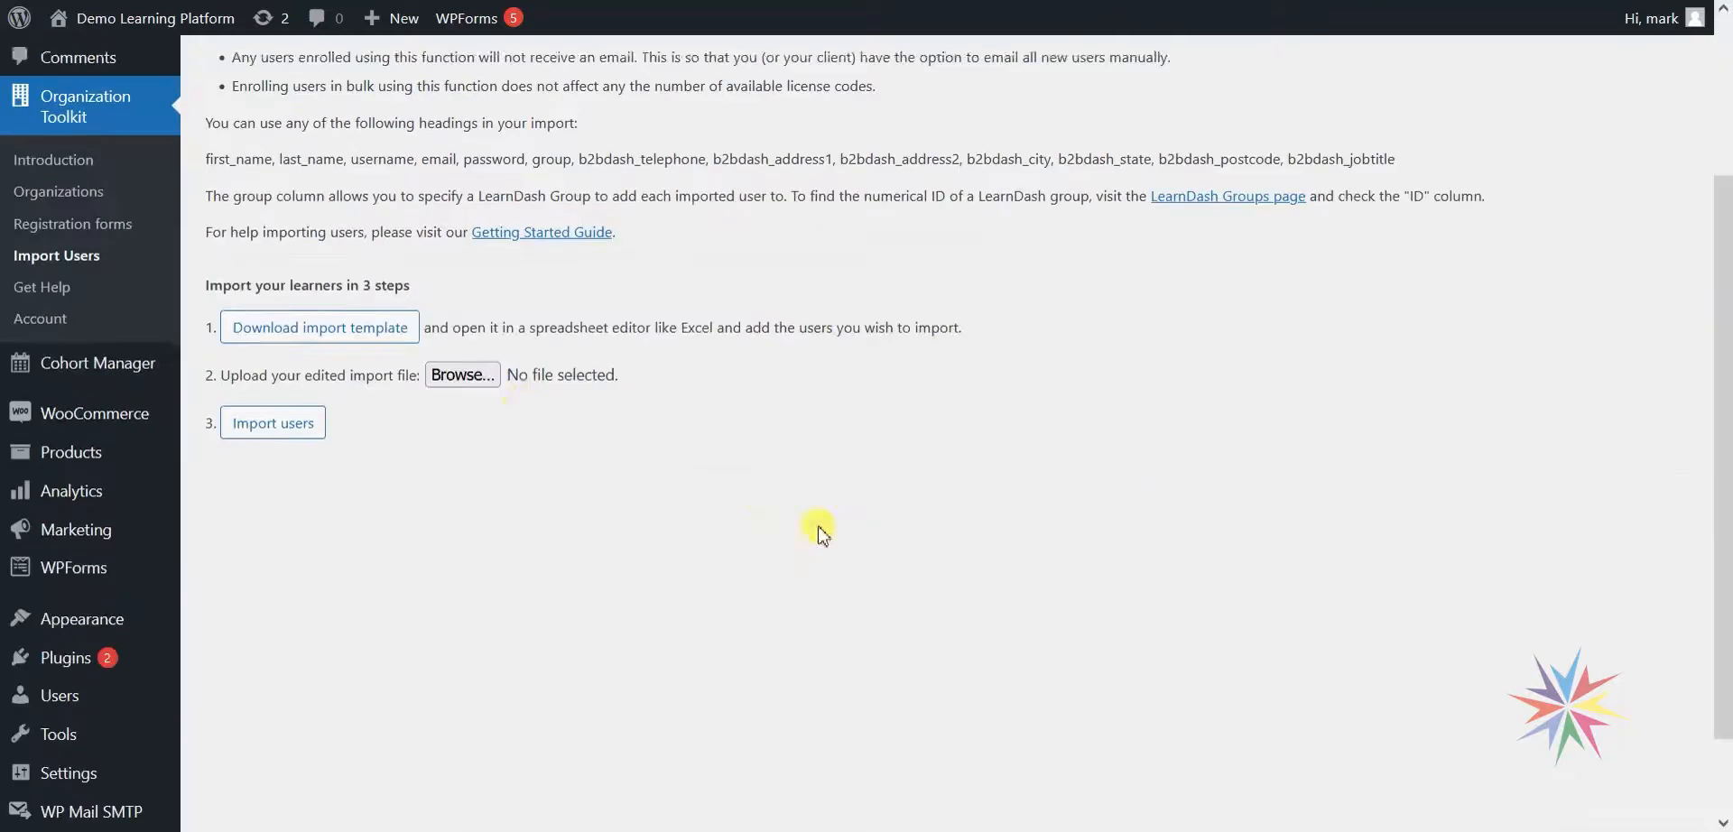
Choose My Saved Schema.csv as the edited import file and import its users
click(462, 353)
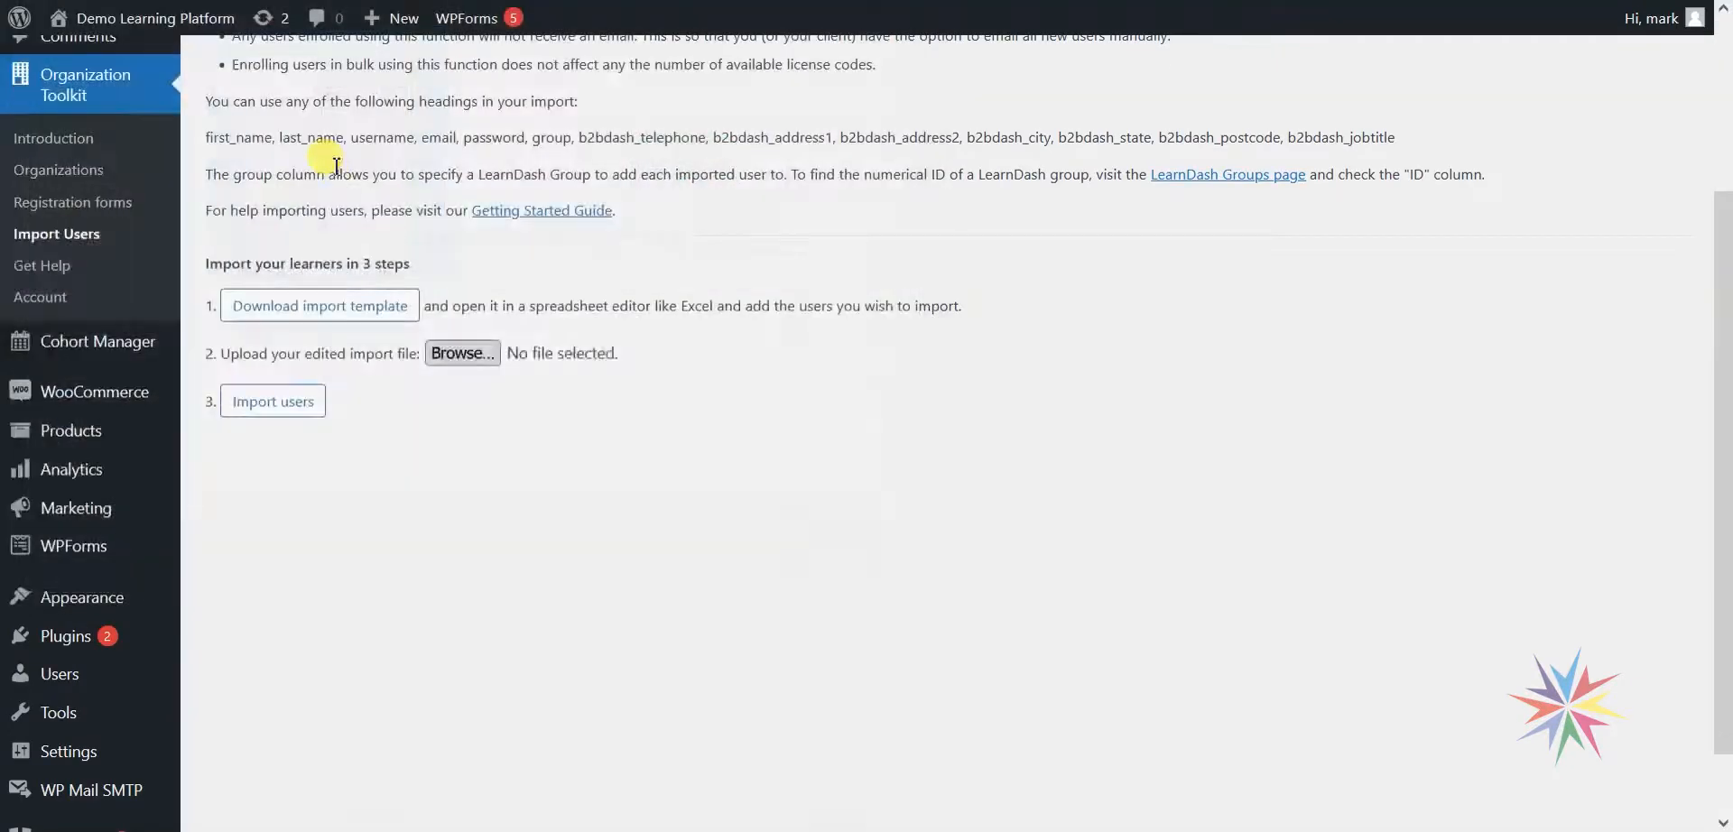
double_click(329, 167)
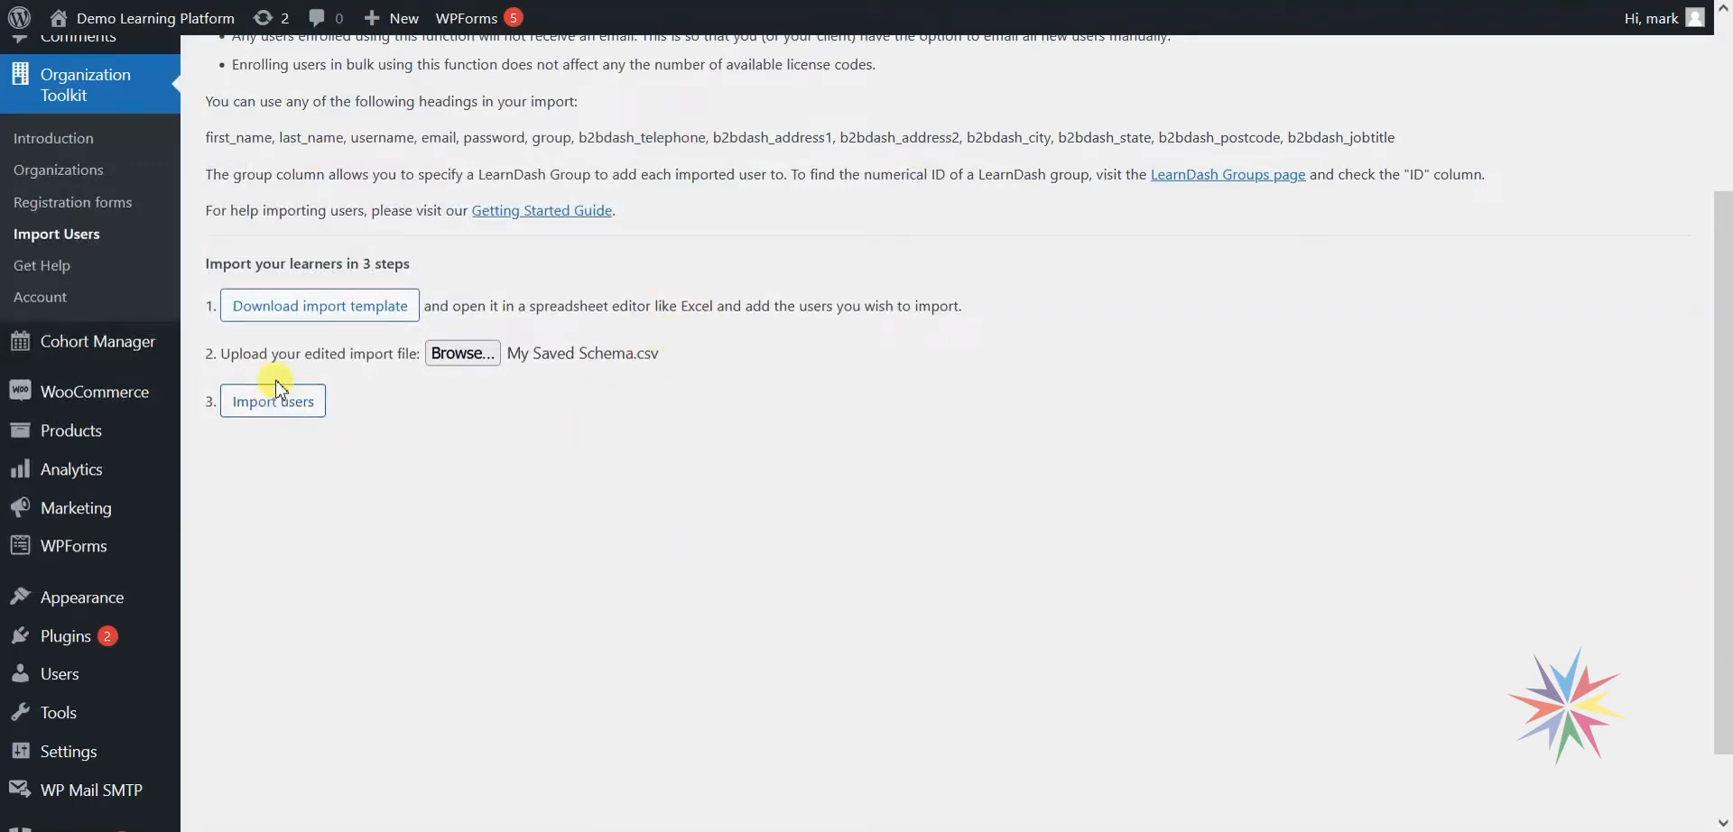
click(282, 408)
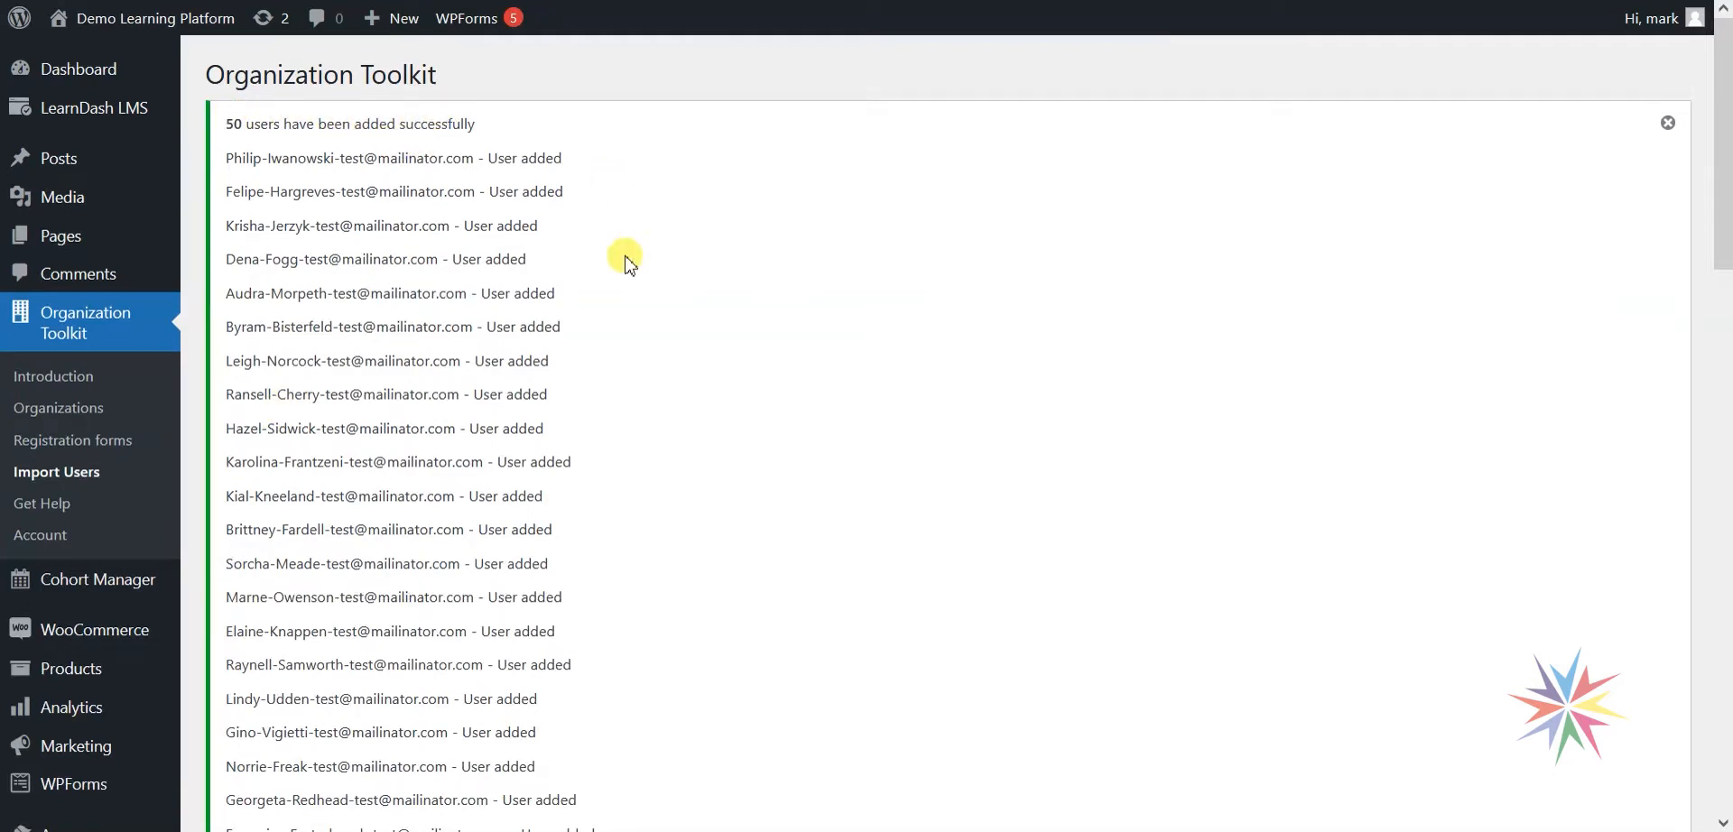
Review the full list of added users in the import results, then return to its beginning
scroll(631, 280, down, 15)
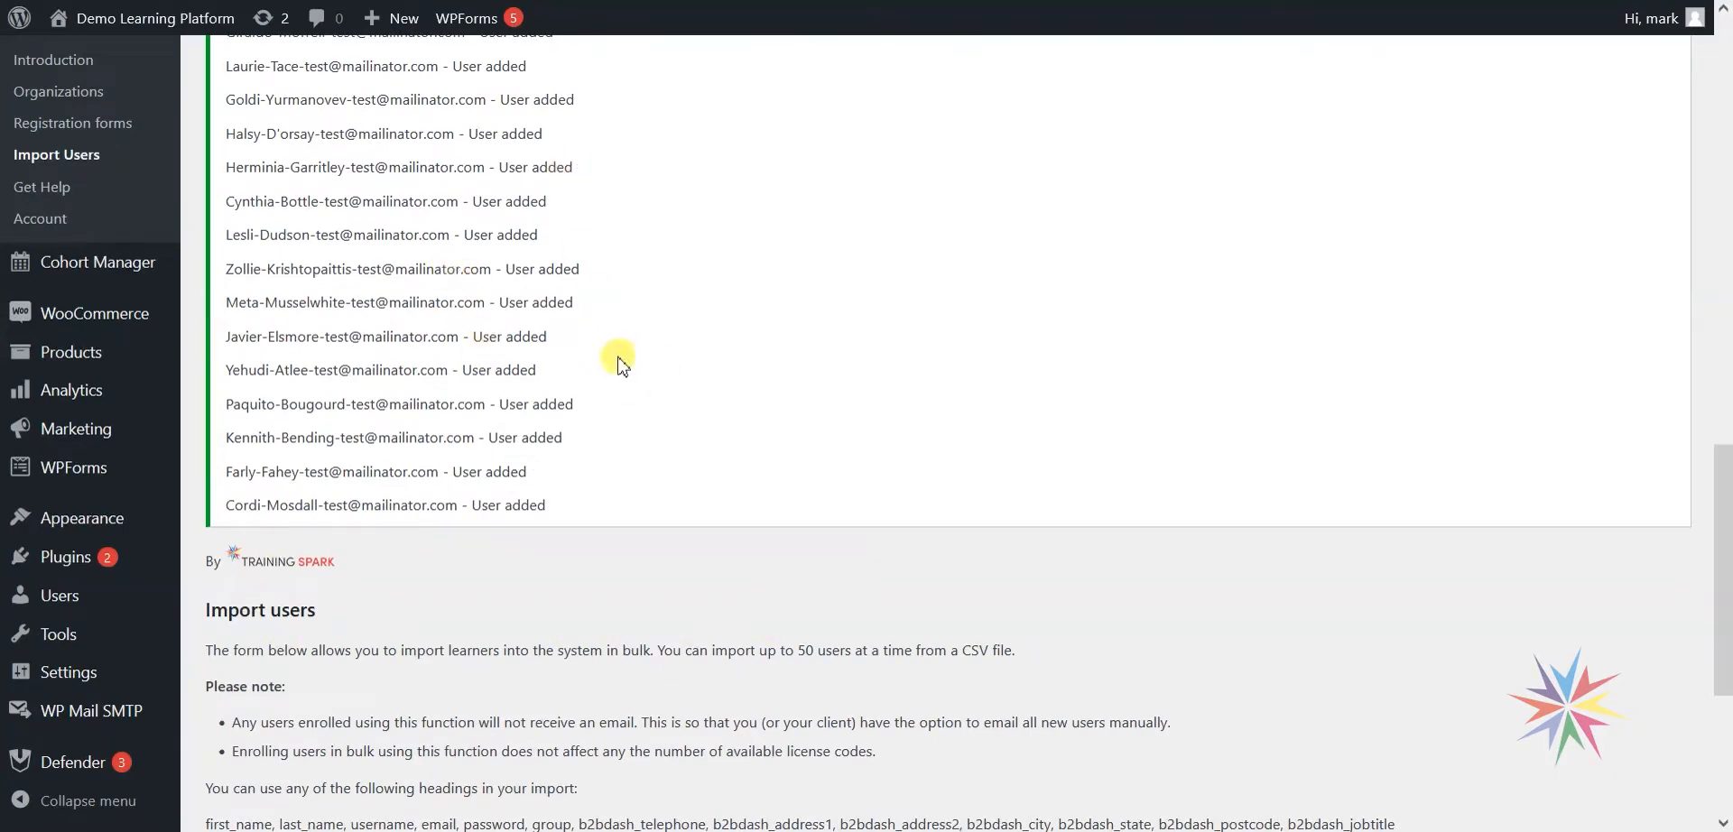
scroll(774, 520, up, 5)
scroll(774, 521, down, 7)
scroll(869, 471, up, 5)
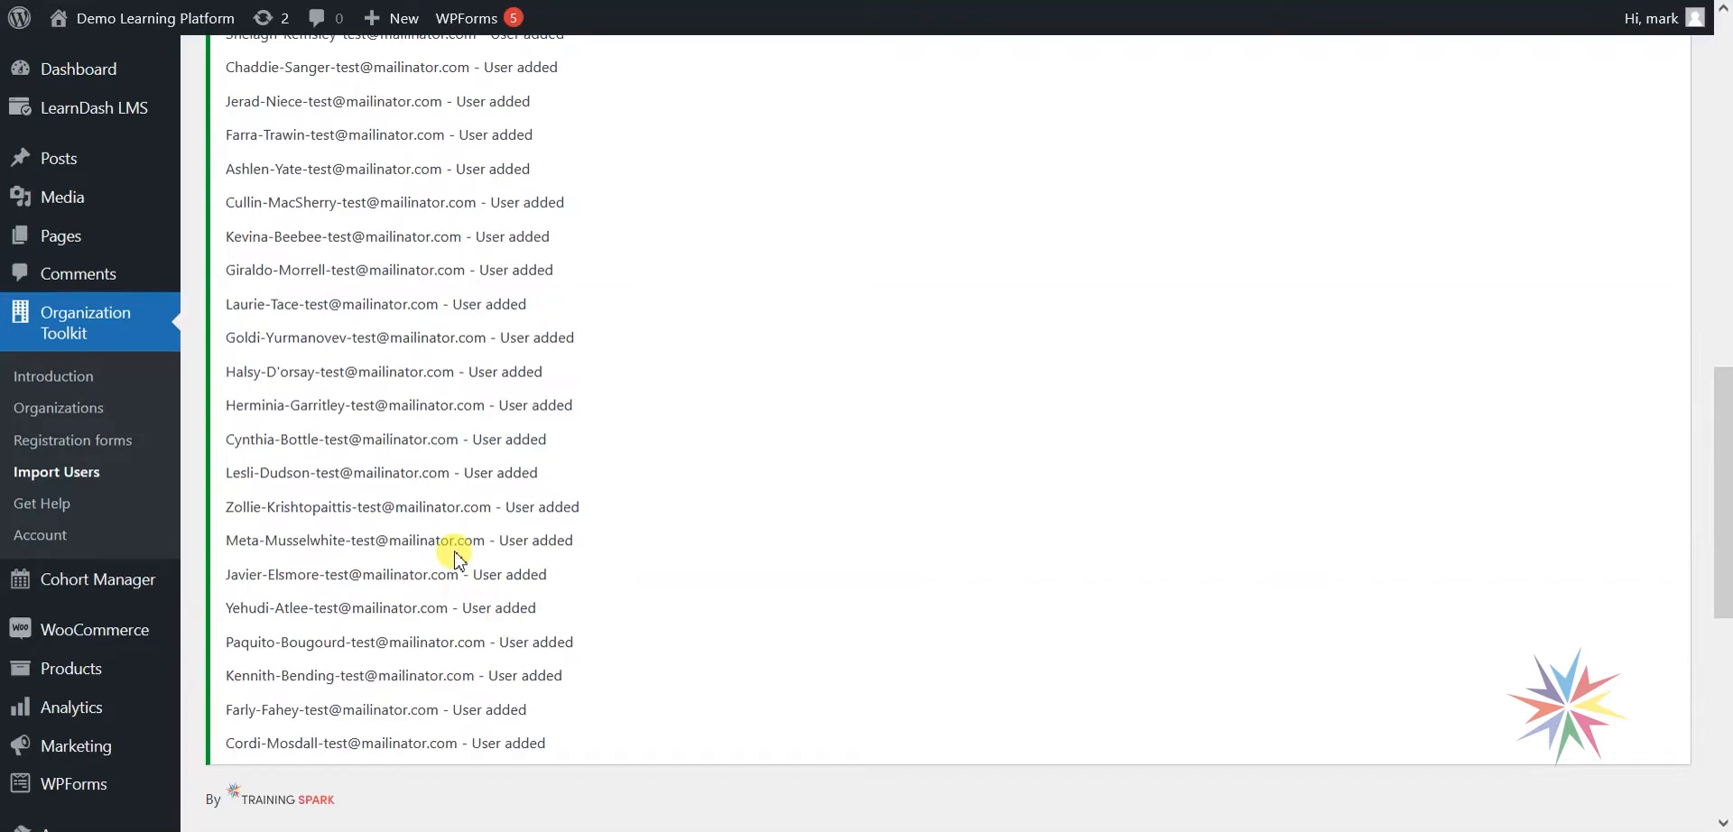
scroll(375, 560, down, 3)
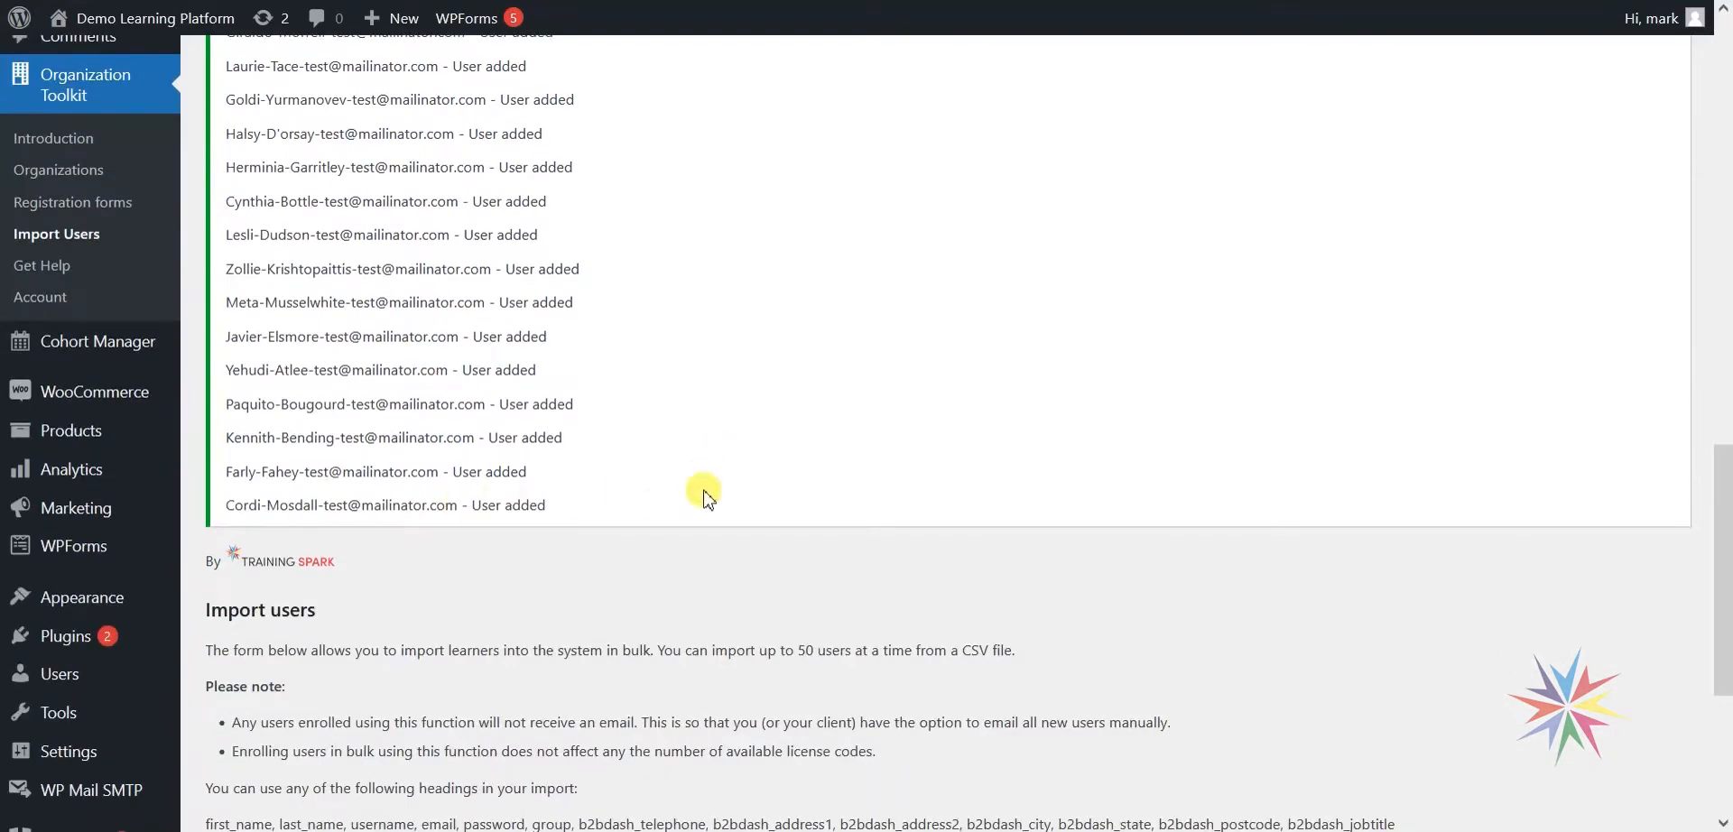
scroll(812, 565, up, 15)
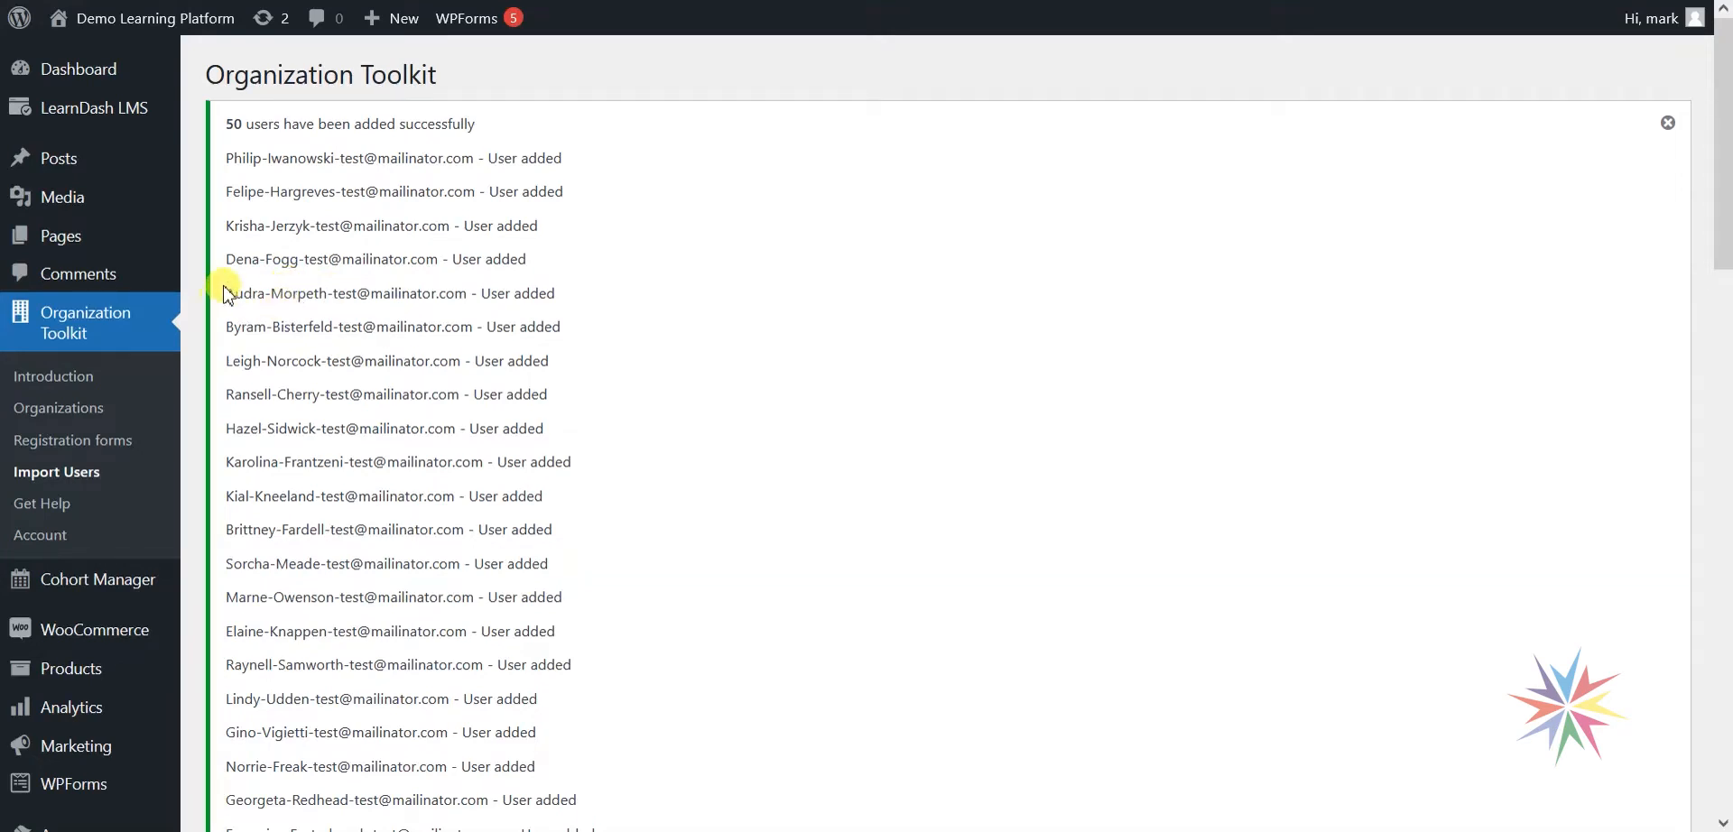
Copy the fifth imported user's email address from the results and search the WordPress Users list for it
drag(226, 294, 469, 296)
right_click(468, 296)
click(473, 311)
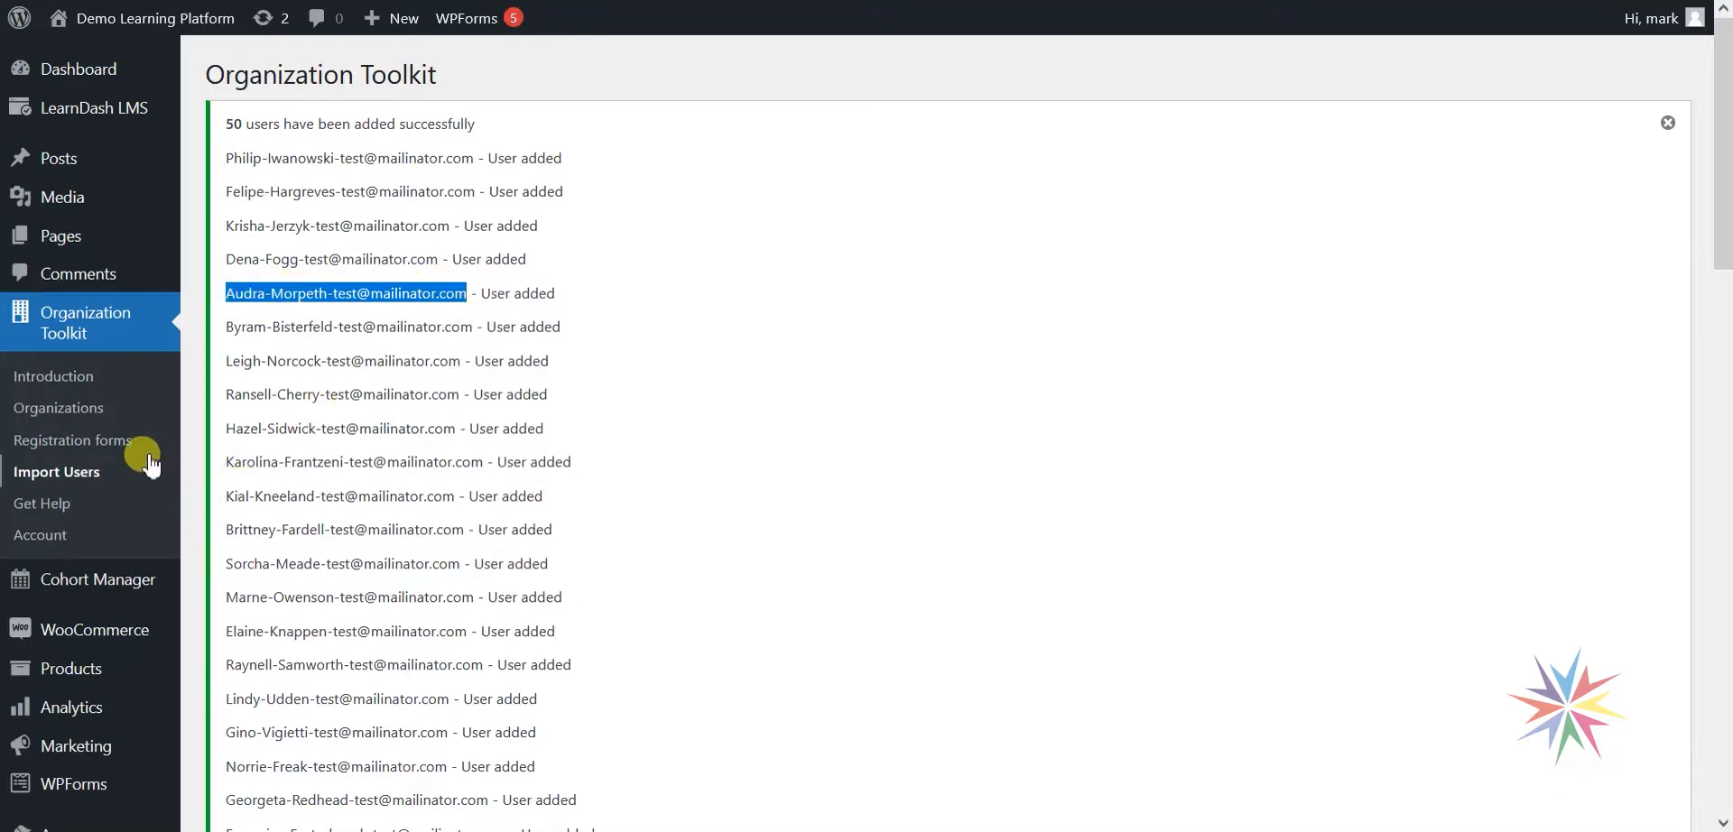
scroll(99, 298, down, 4)
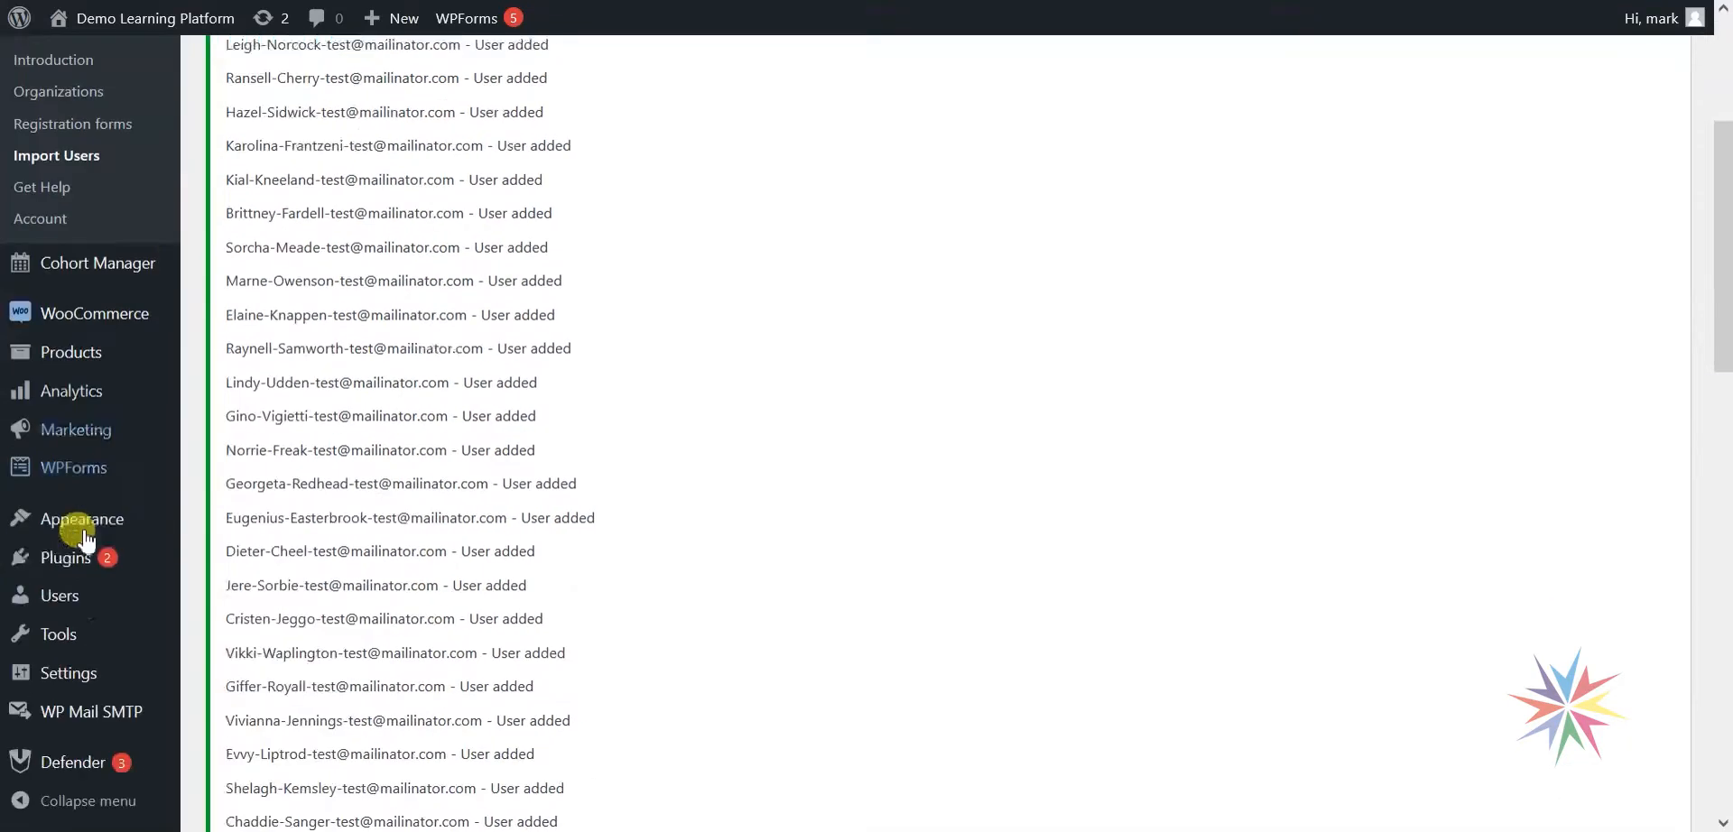
click(70, 599)
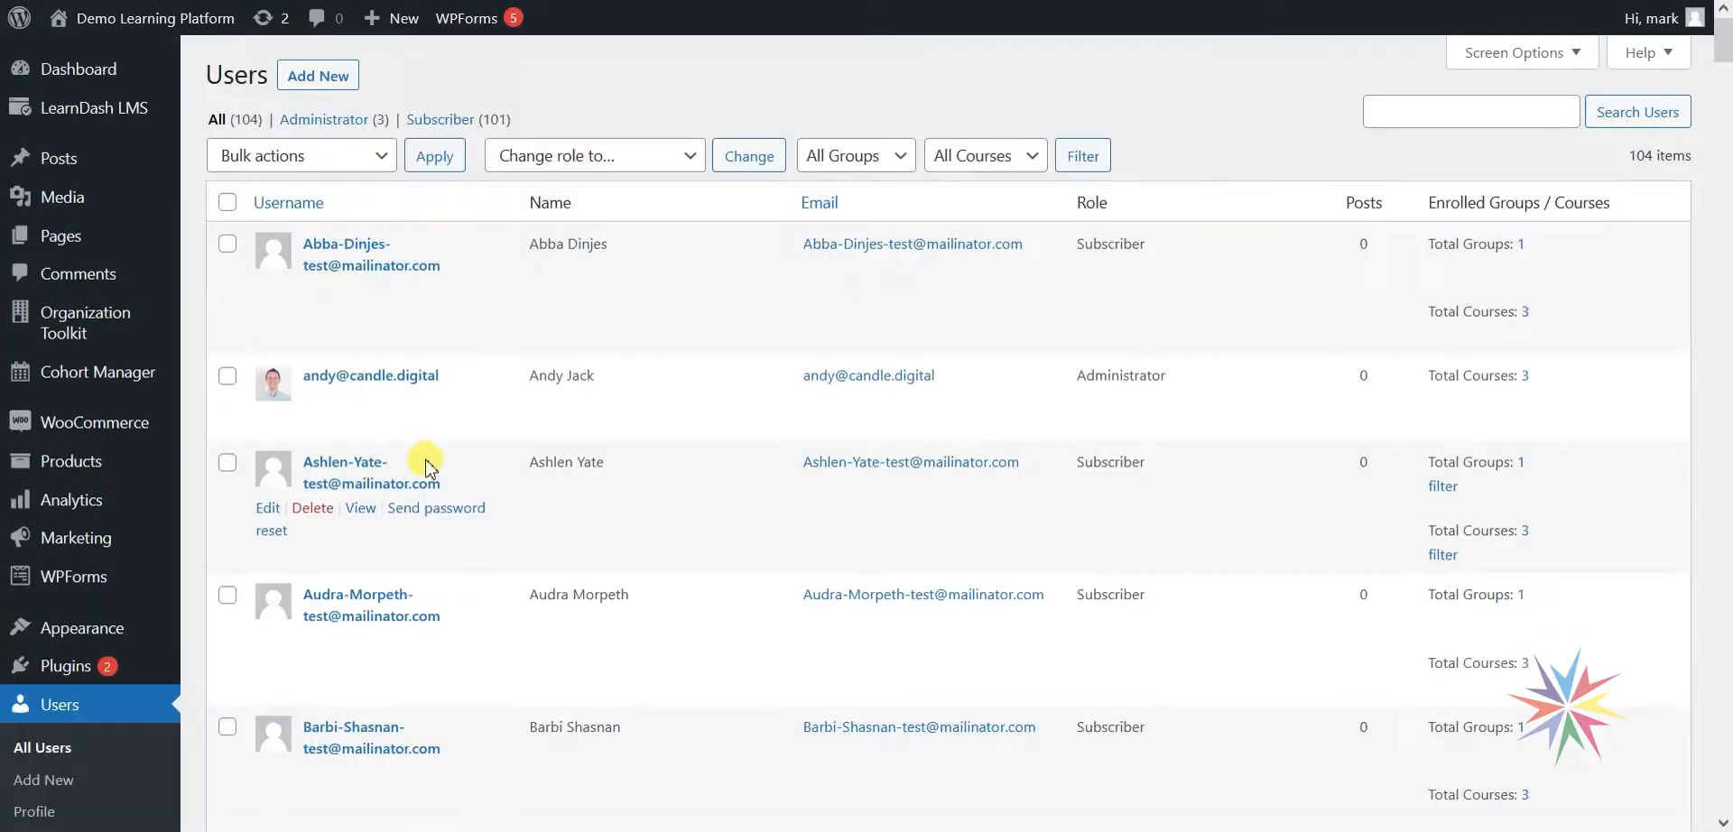
click(1381, 115)
key(ctrl+v)
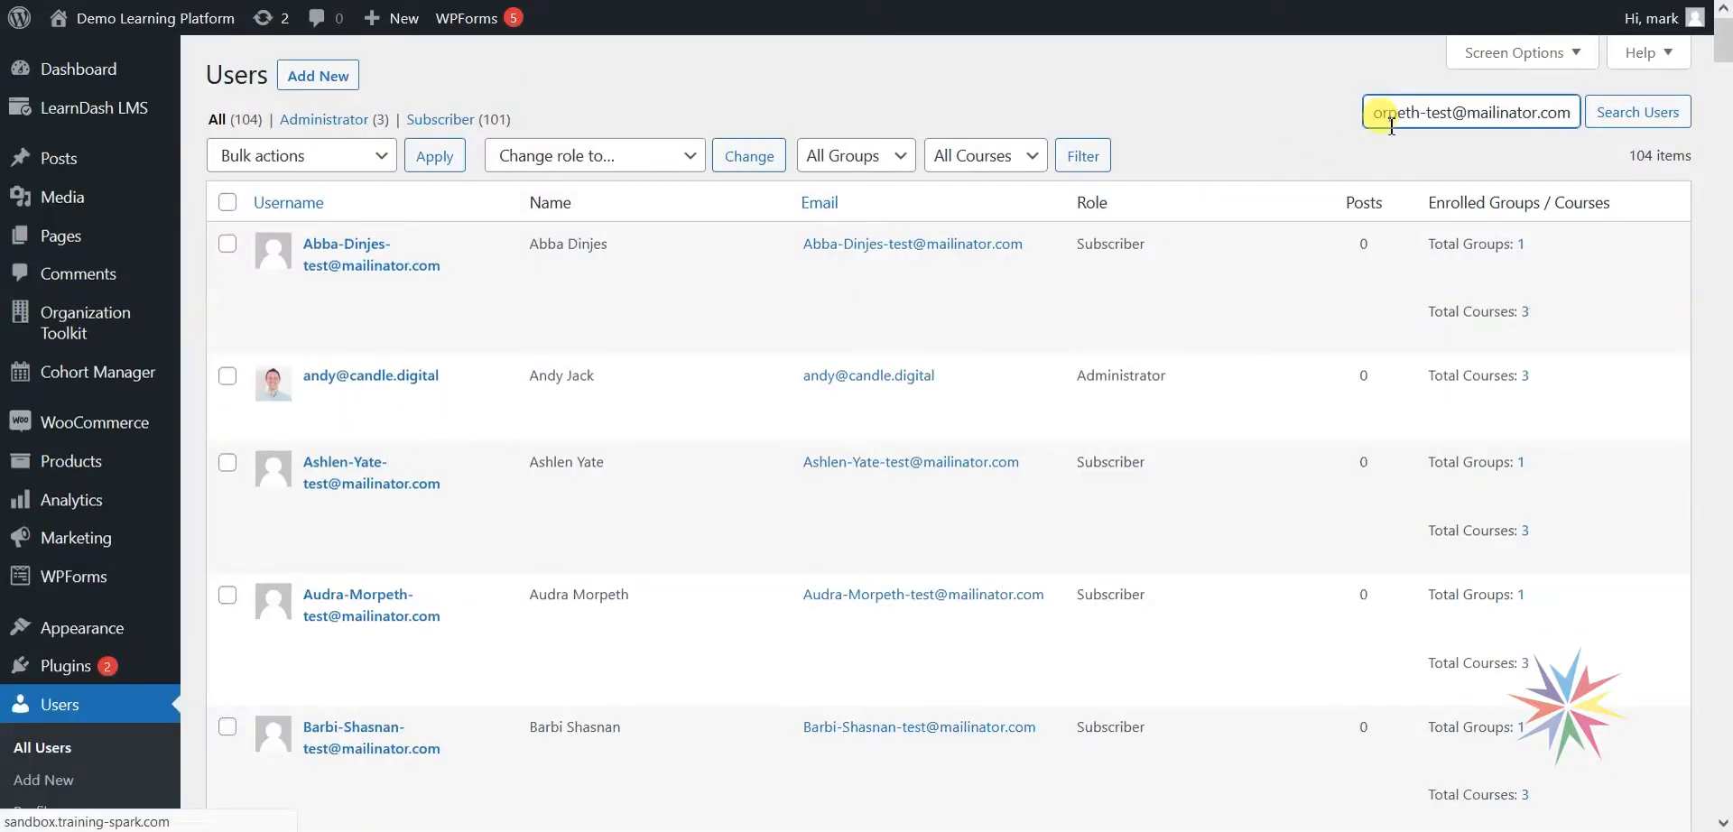
key(Return)
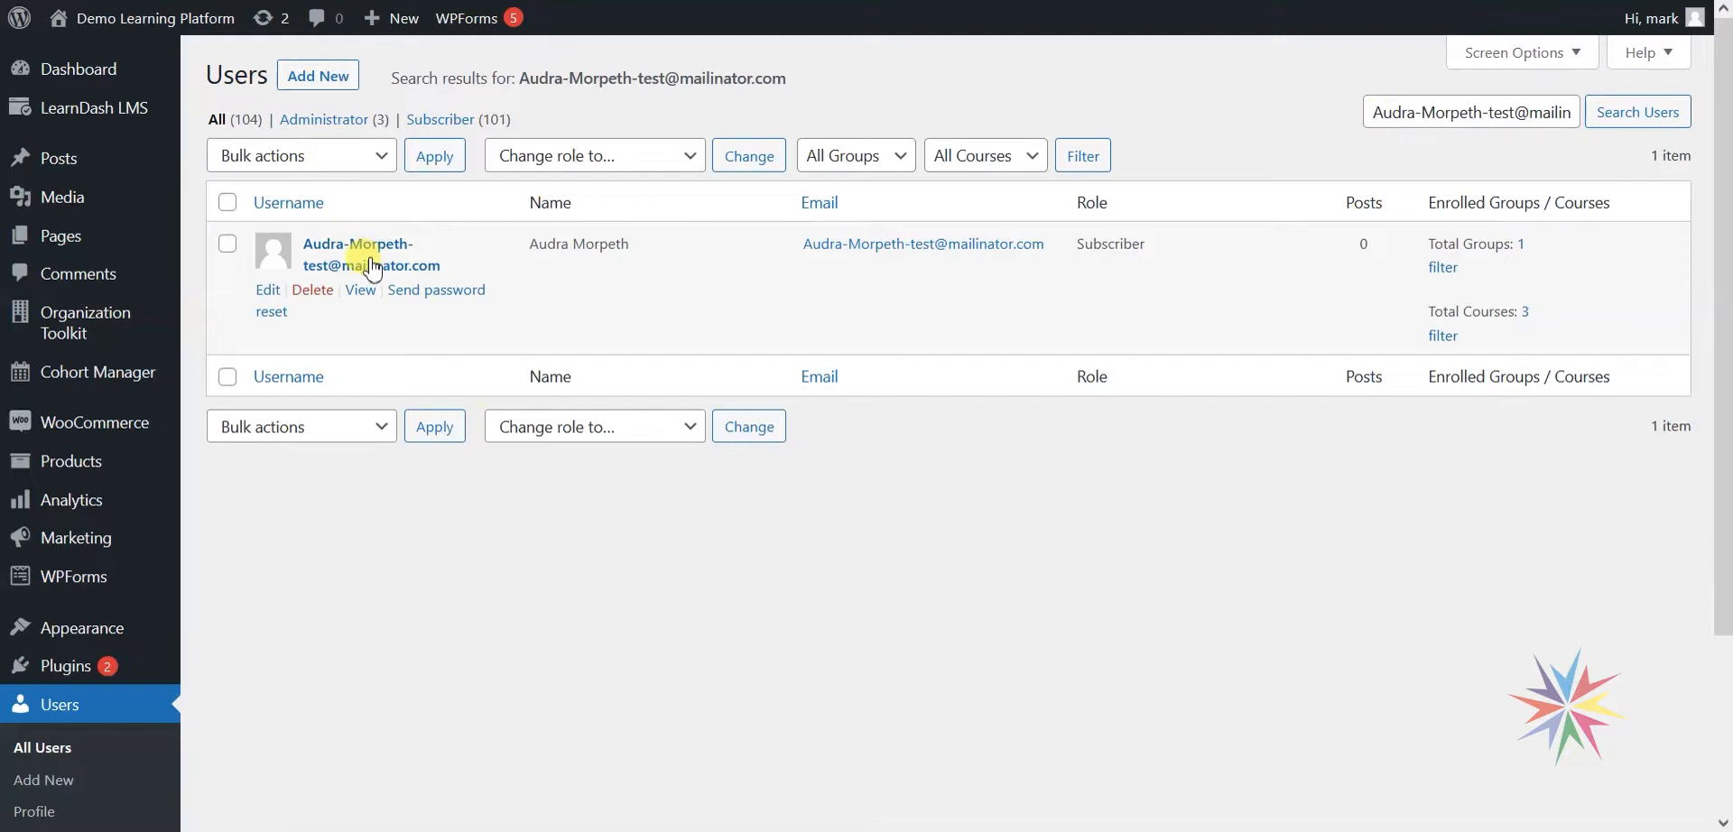
Open the found user's profile and examine the Business to Business Toolkit fields and the course and group enrolments
click(329, 253)
scroll(928, 502, down, 15)
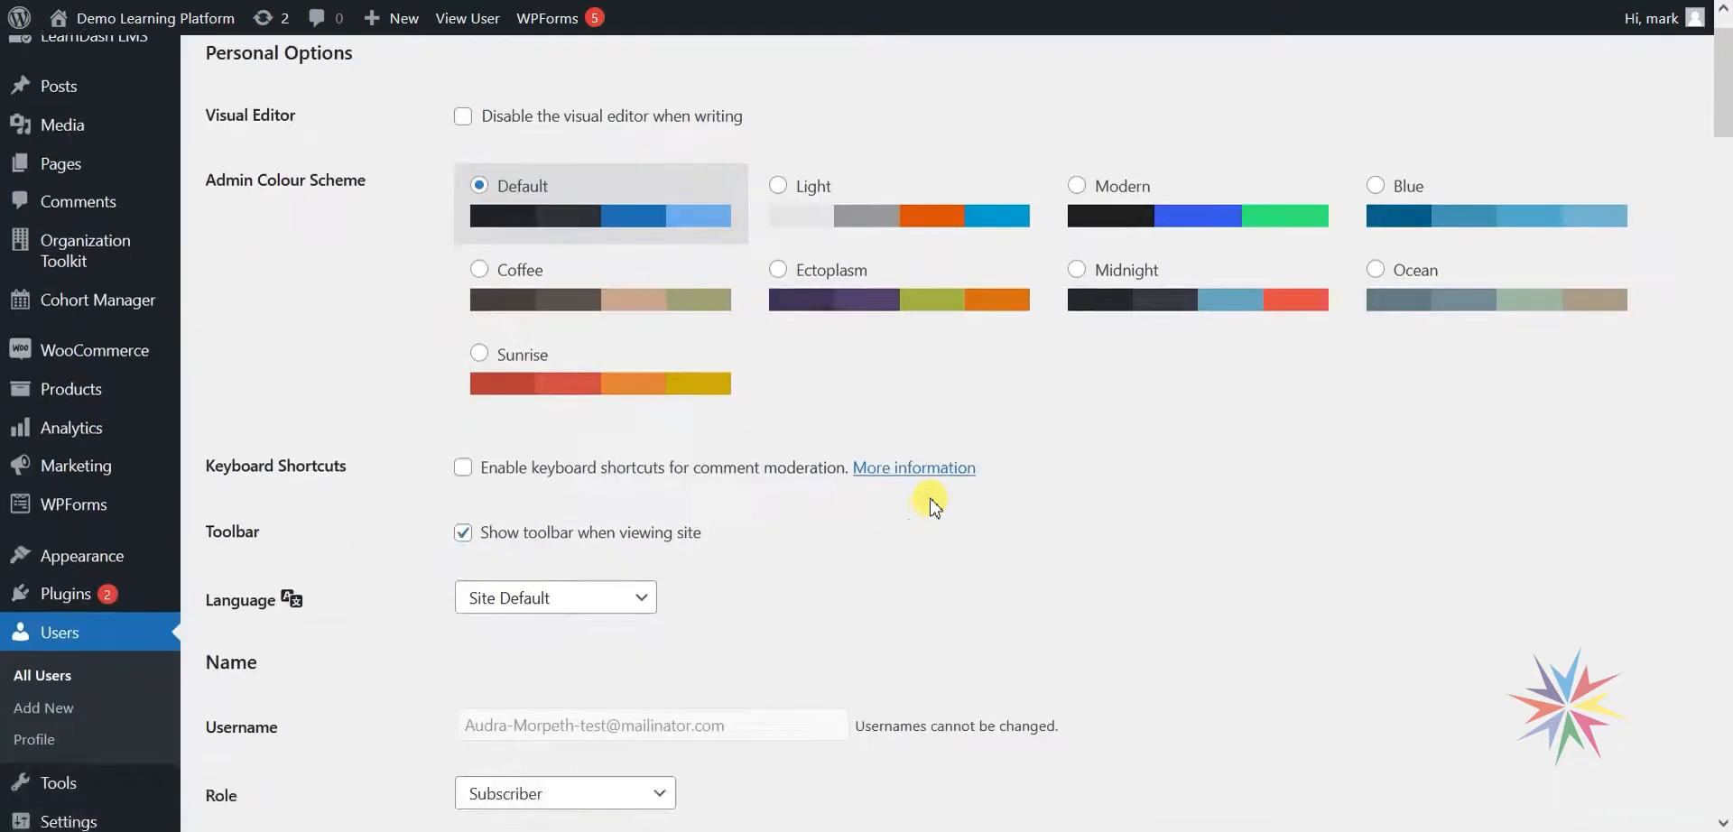
scroll(1018, 478, down, 7)
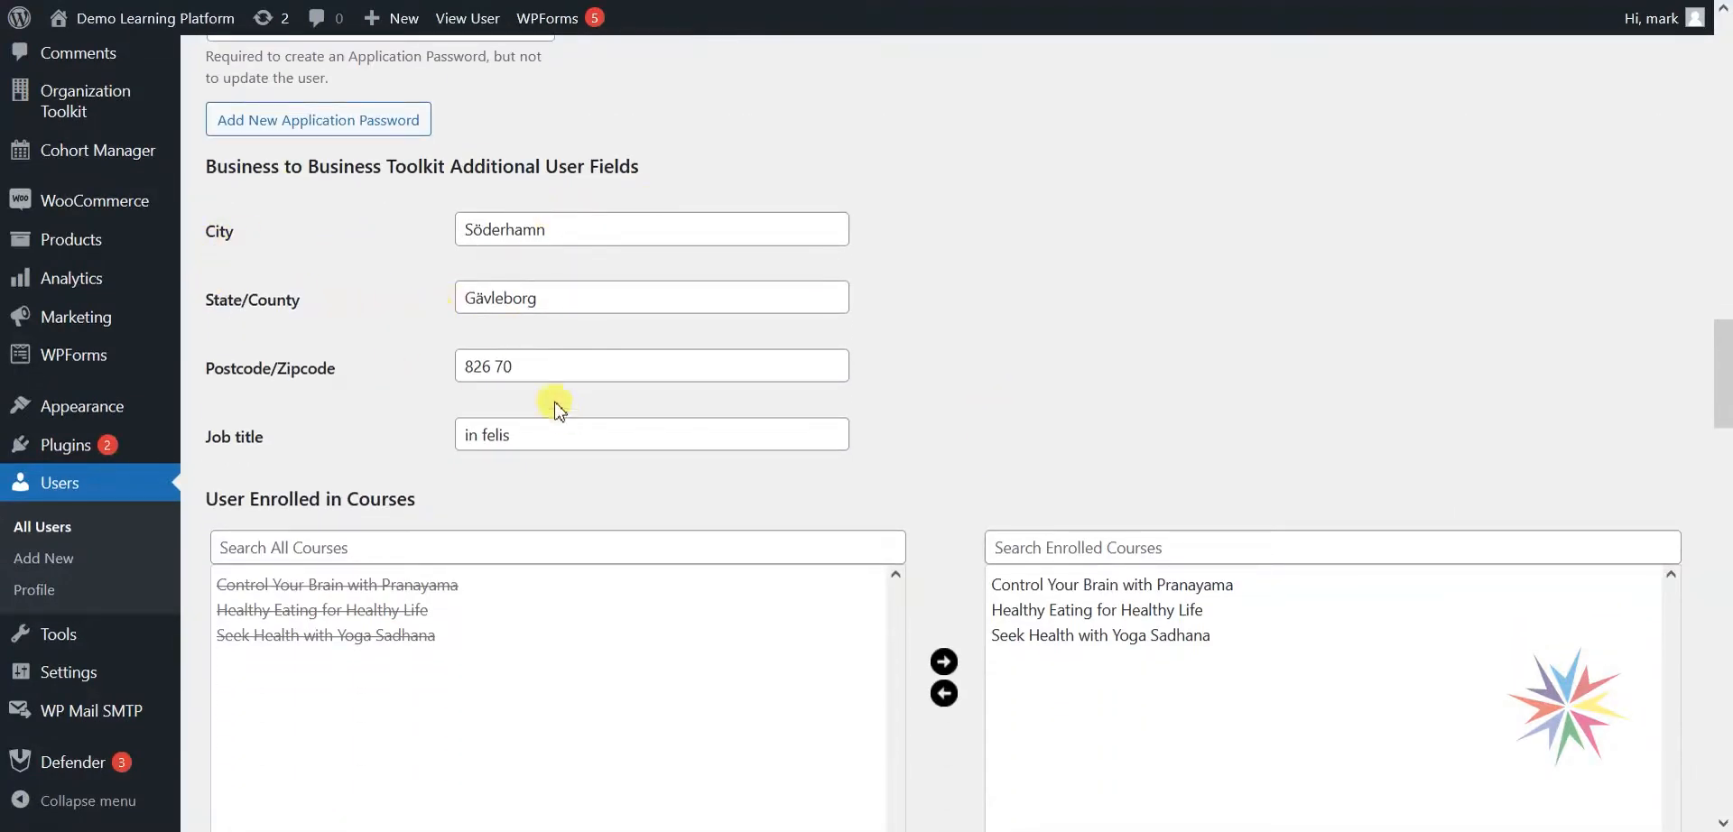
scroll(1144, 291, down, 5)
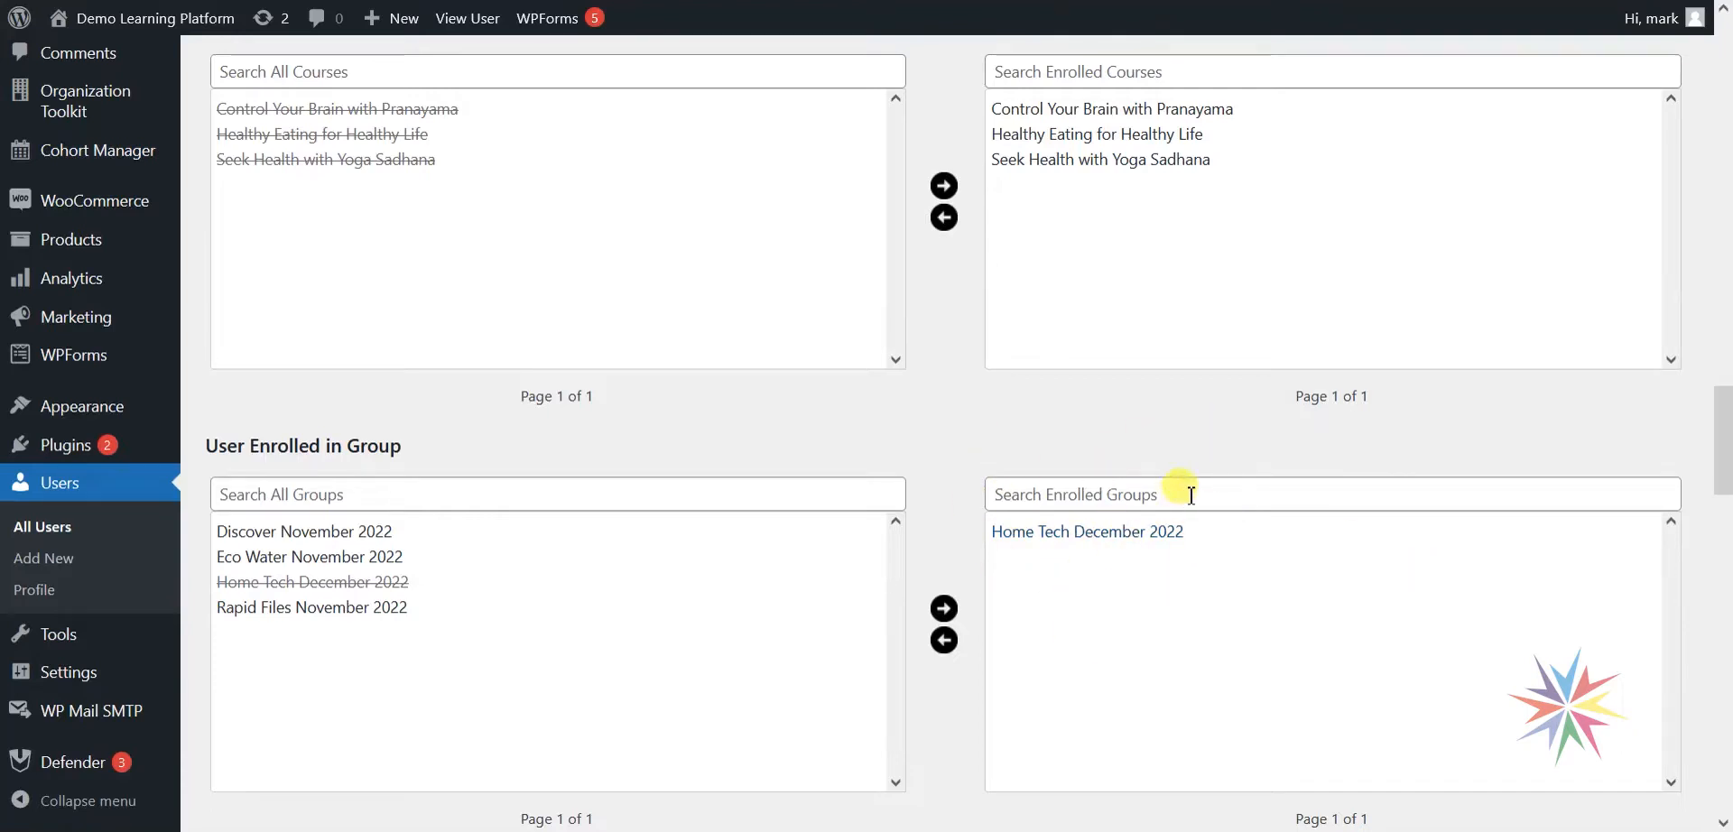
scroll(1173, 491, up, 1)
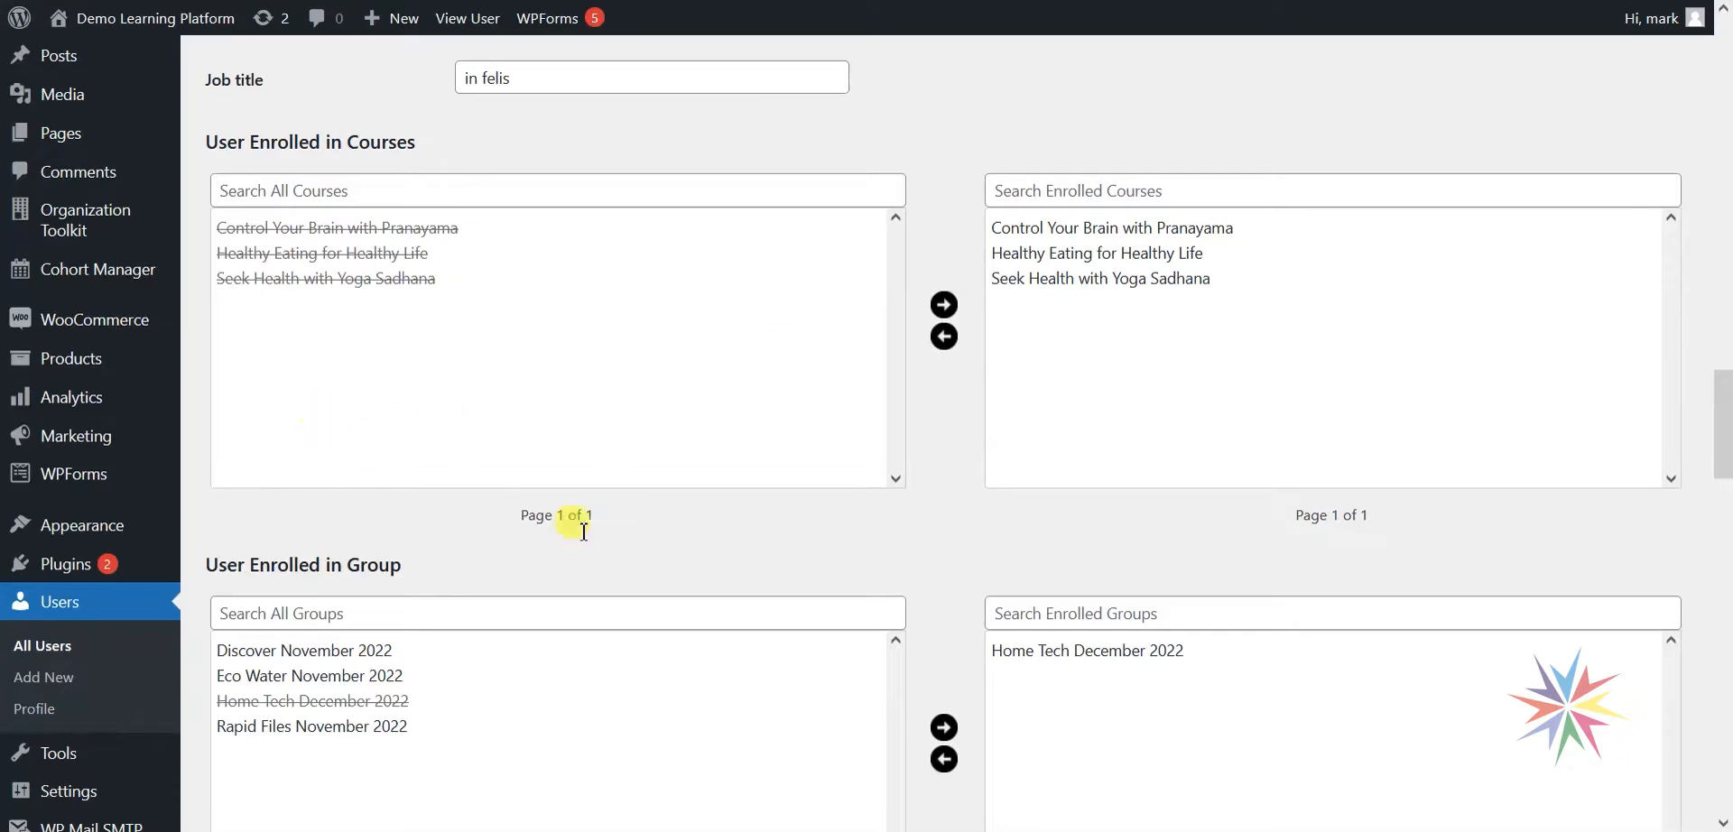
scroll(990, 245, up, 2)
scroll(990, 246, up, 7)
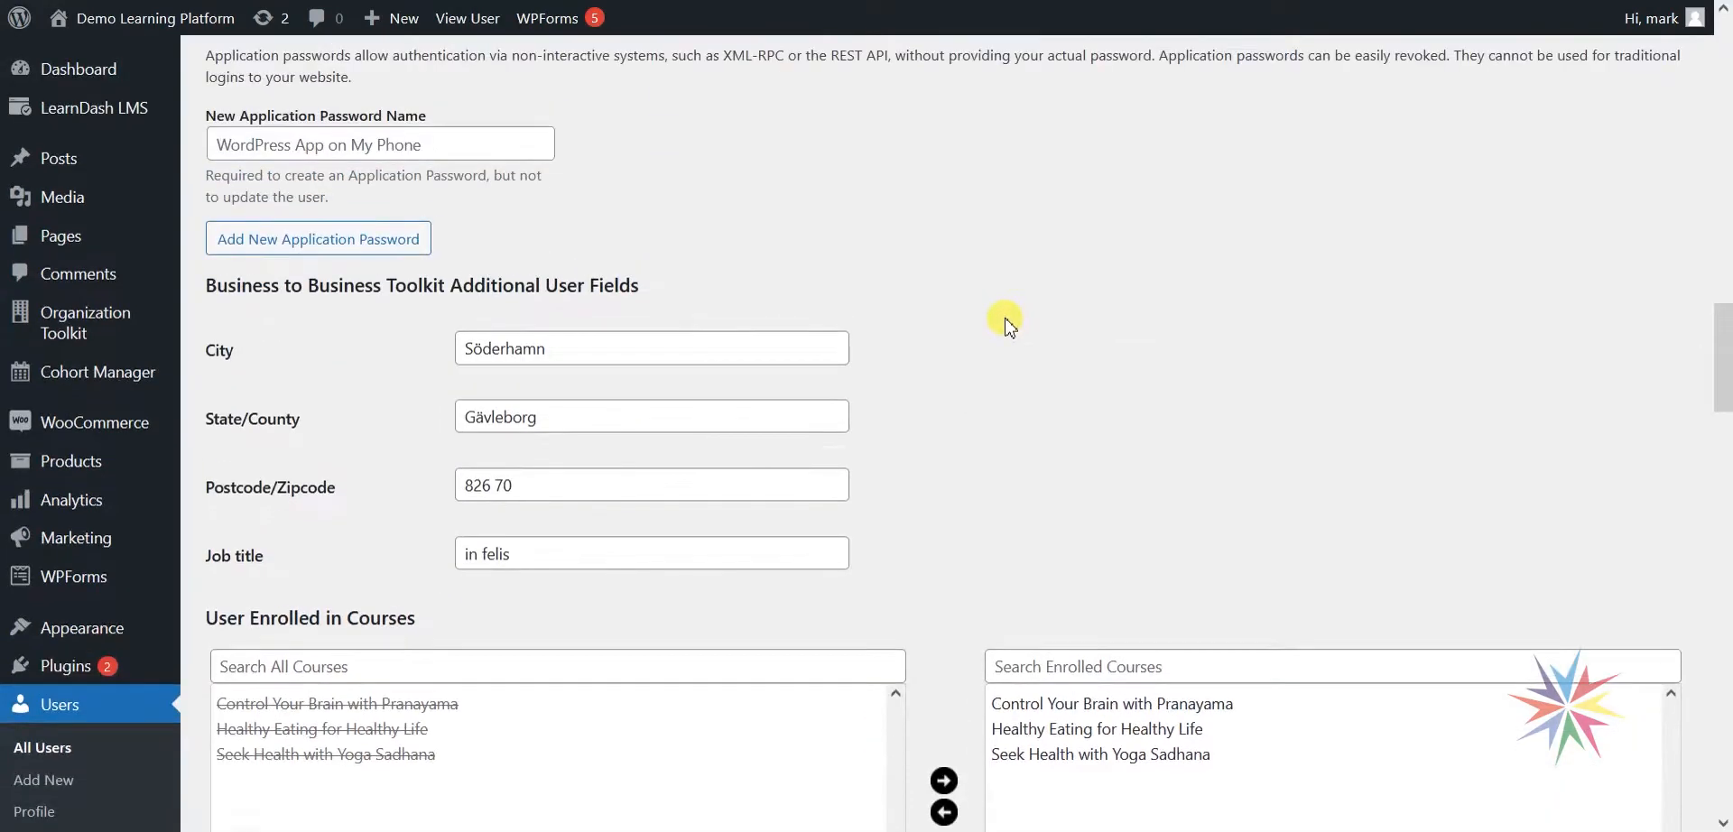